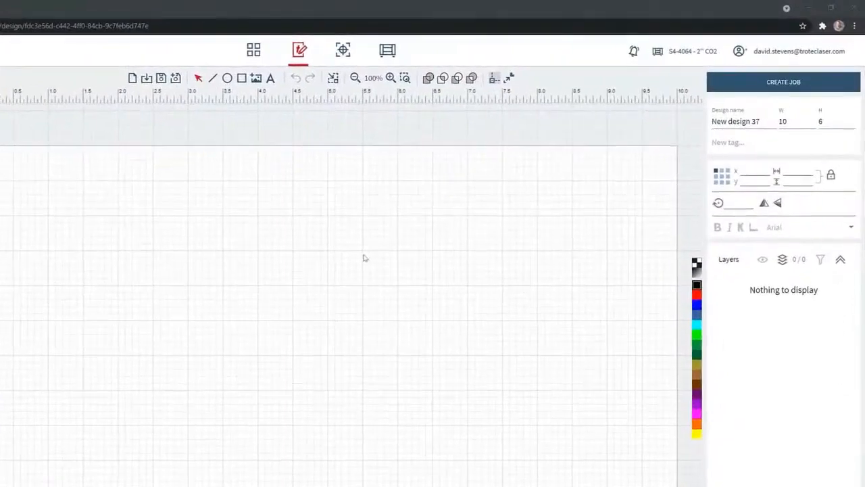
Draw a rectangle on the page and set its width to 8 and its height to 2
left_click(241, 77)
mouse_move(200, 235)
left_mouse_down()
mouse_move(301, 286)
mouse_move(455, 327)
left_mouse_up()
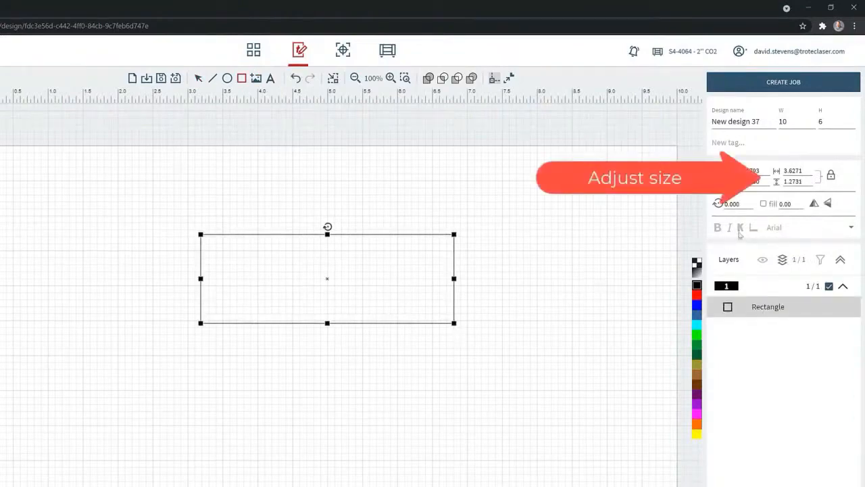
double_click(805, 171)
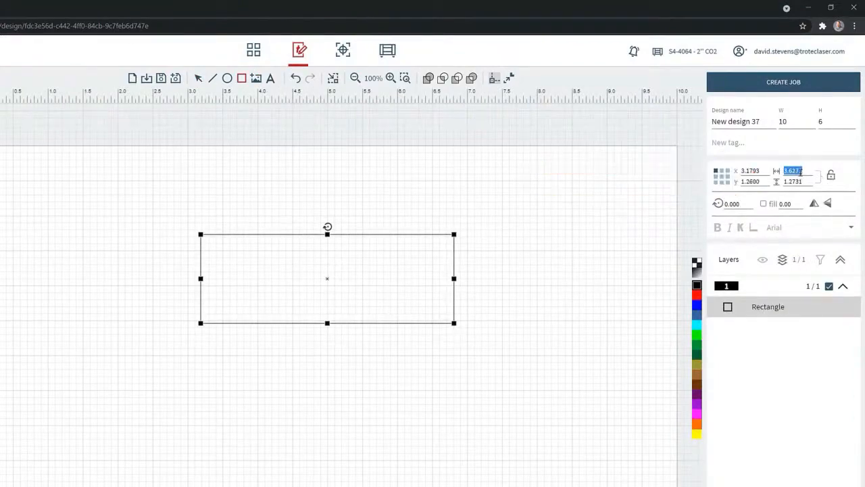
type("8")
key("Tab")
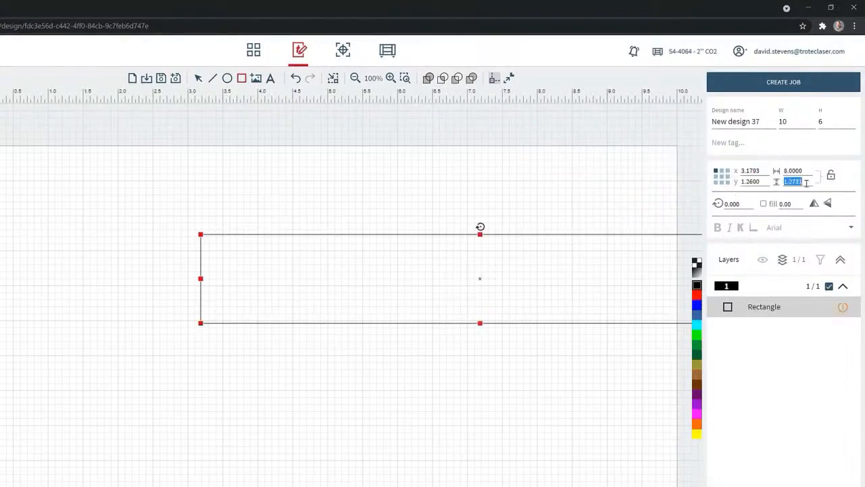
type("2")
left_click(599, 192)
Move the rectangle fully inside the page, to about X 1.05 and Y 1.58, and colour its outline red
left_click(279, 234)
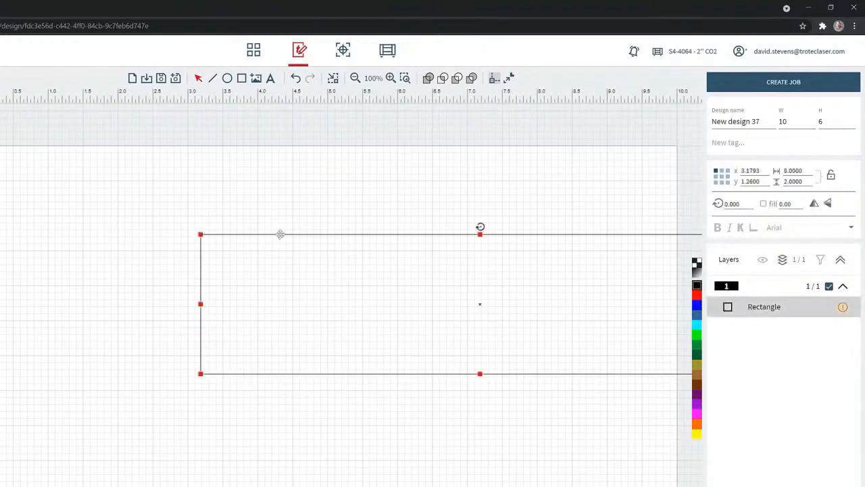
left_click_drag(253, 234, 130, 257)
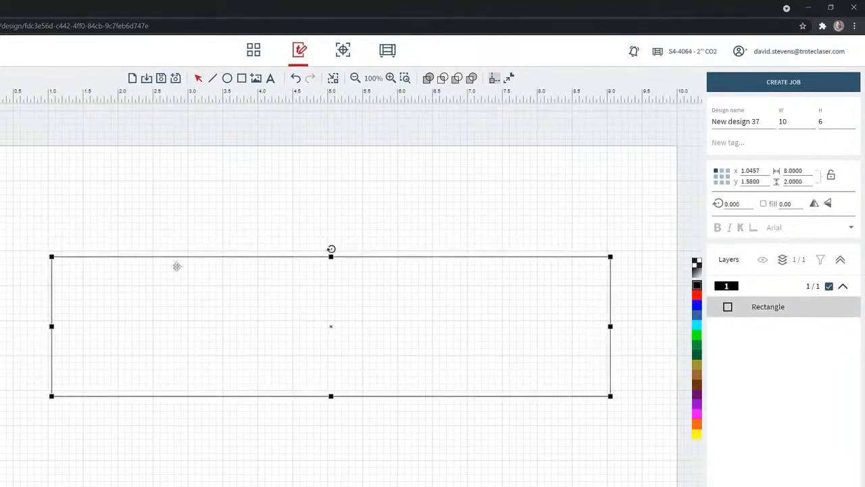
left_click(698, 295)
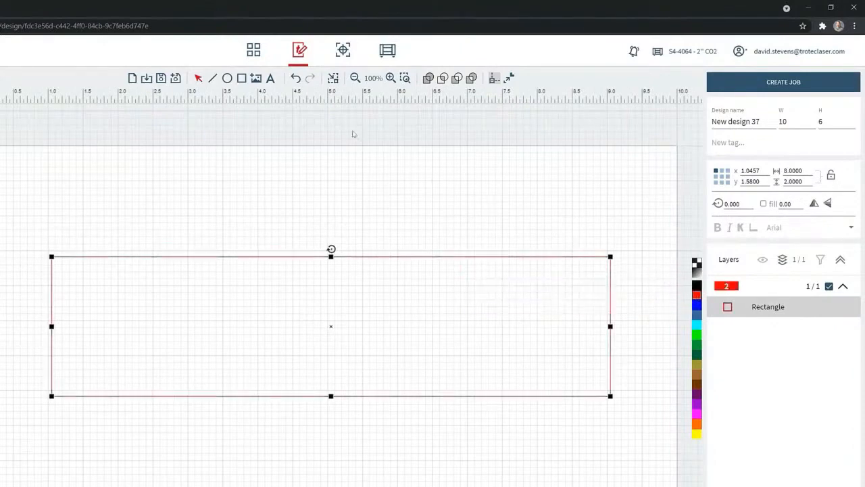
Add a text line below the rectangle with the word LASER followed by the person's first name in capitals
left_click(270, 78)
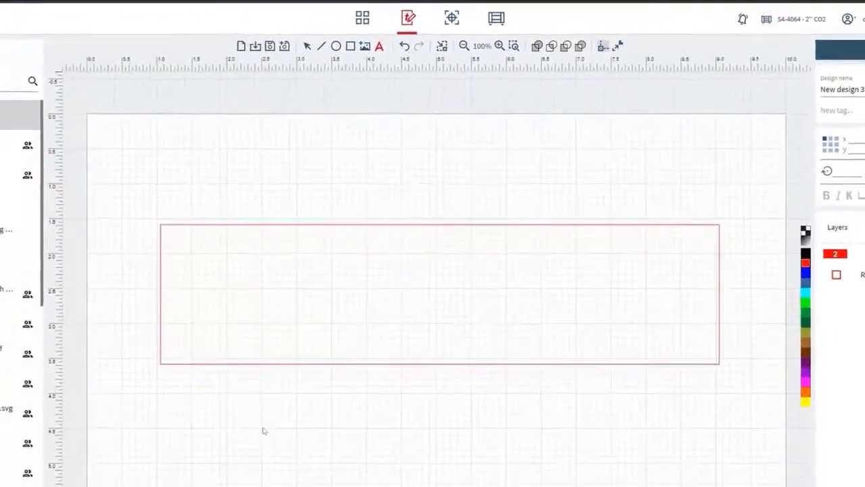
left_click(264, 426)
type("LASER D")
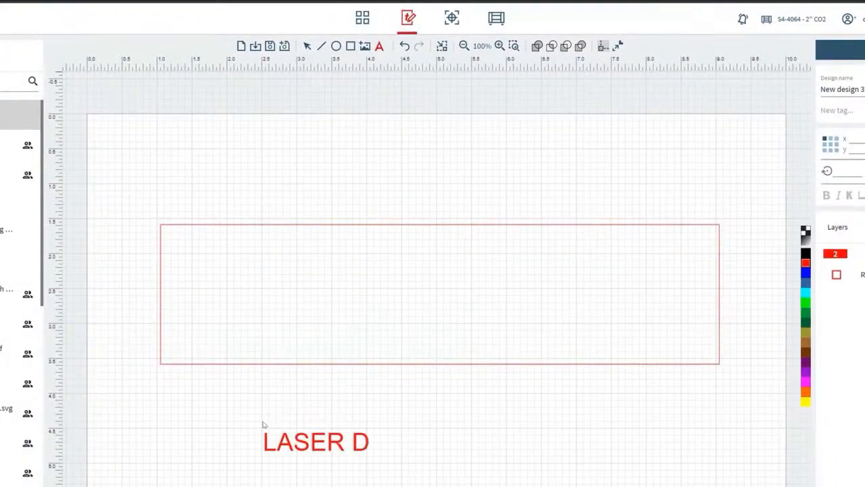
type("AVE")
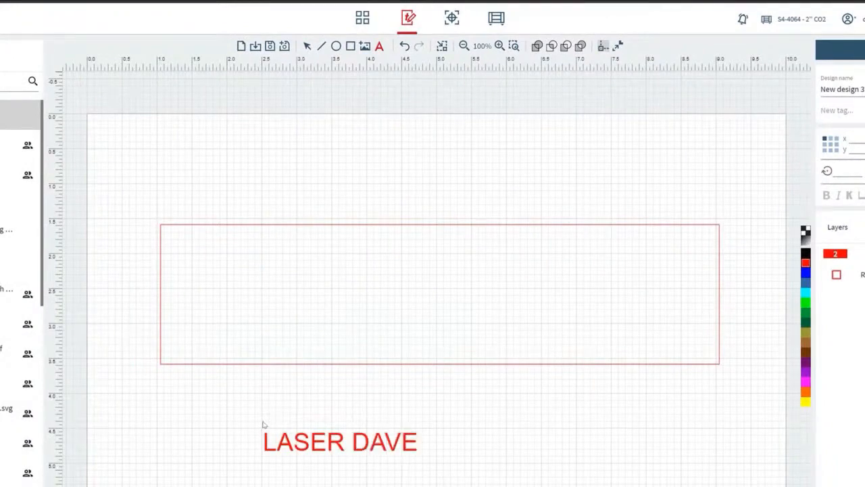
Enlarge the text proportionally to about three quarters of the rectangle's width and colour it black
left_click(308, 46)
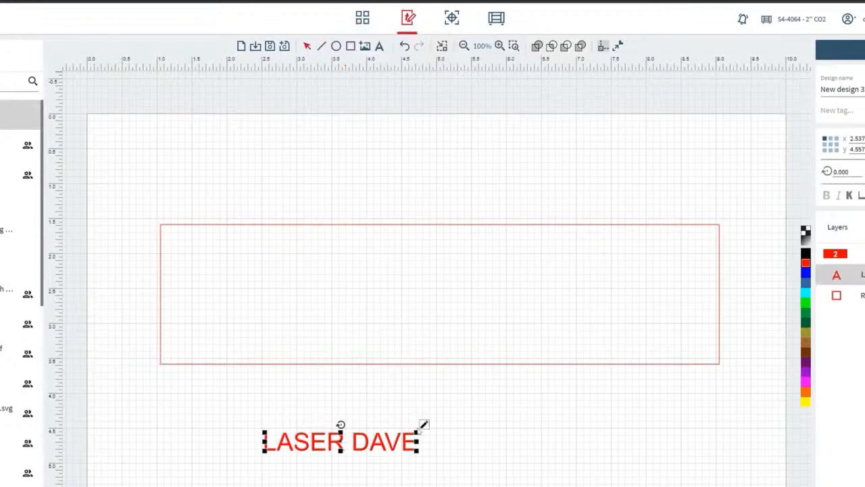
left_click_drag(417, 432, 696, 373)
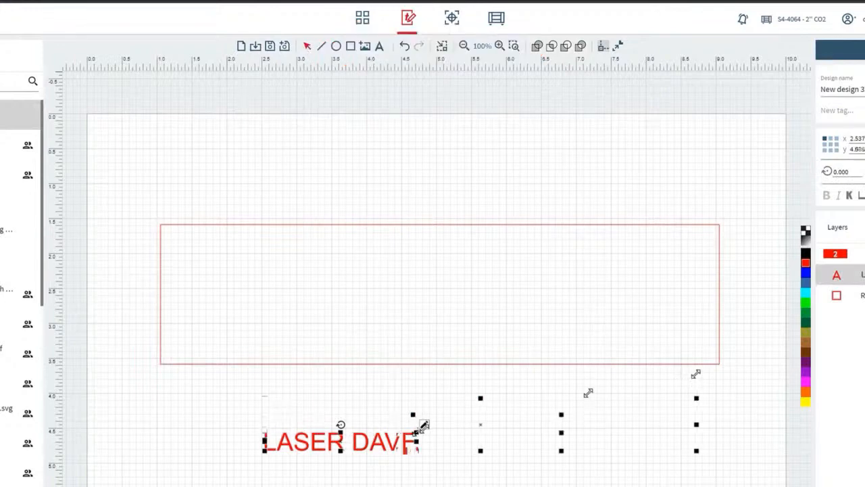
left_click(805, 253)
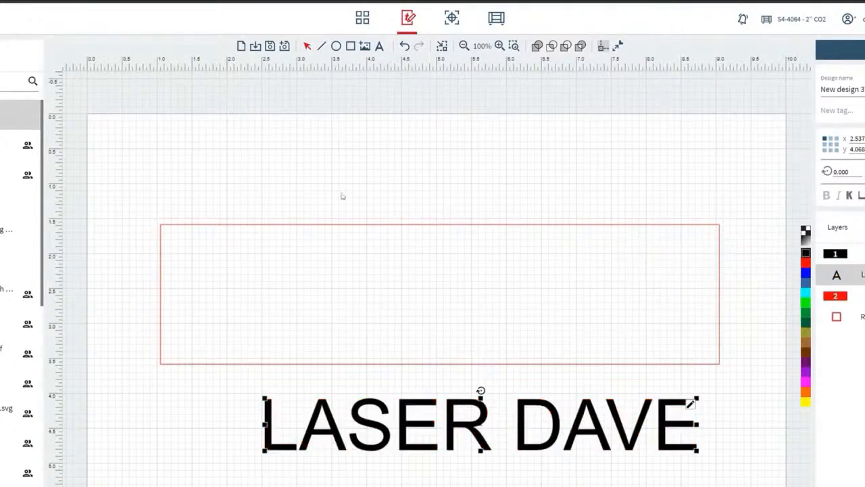
Centre the text inside the red rectangle and fit the page size to the design
mouse_move(480, 427)
left_mouse_down()
mouse_move(444, 316)
mouse_move(420, 289)
mouse_move(425, 283)
mouse_move(433, 292)
mouse_move(418, 296)
mouse_move(443, 298)
left_mouse_up()
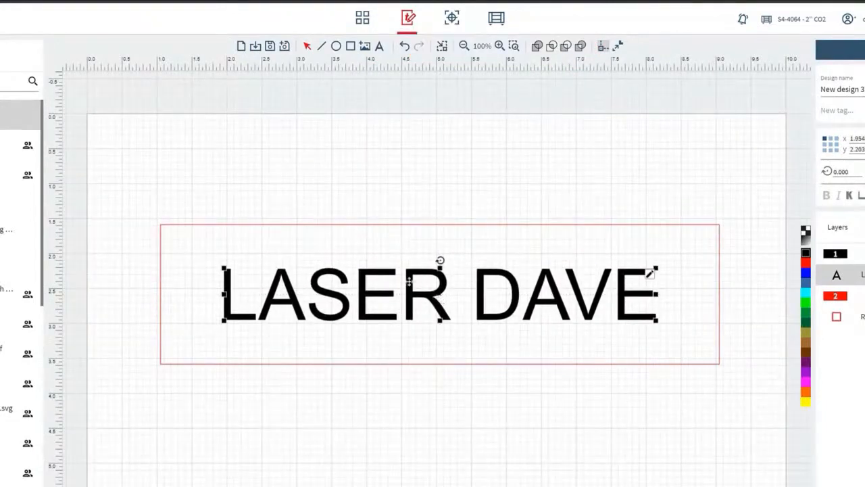
left_click(268, 196)
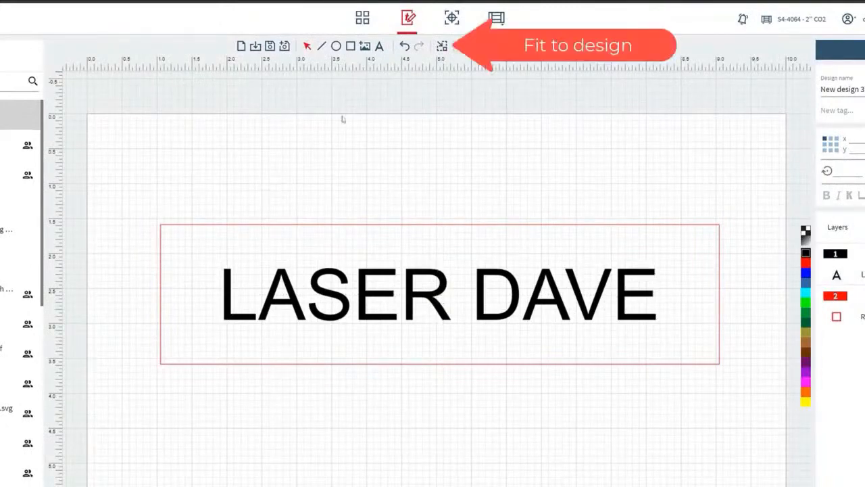
left_click(443, 46)
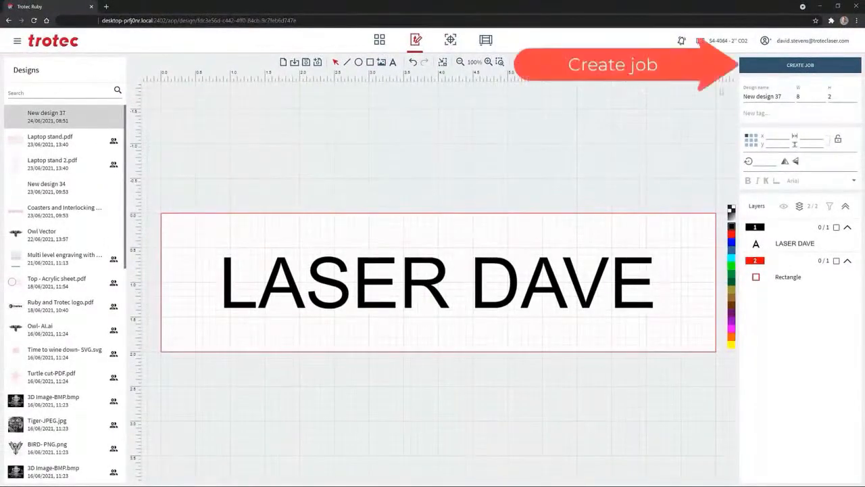
Create a laser job from the design and move it away from the corner to the upper middle of the working area
left_click(779, 66)
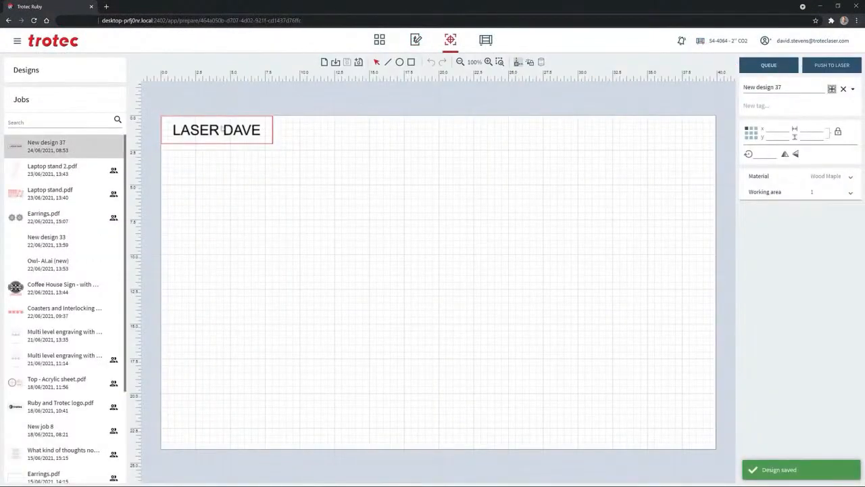
left_click_drag(223, 128, 439, 217)
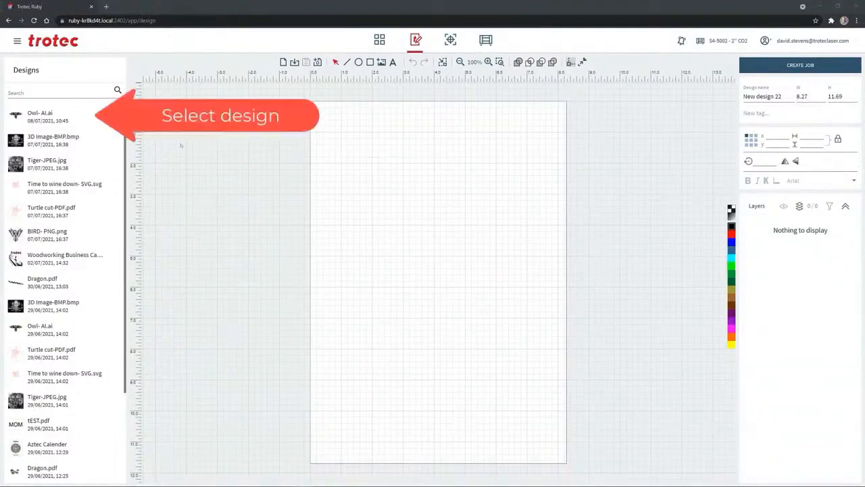
Open the Owl- AI.ai design dated 08/07/2021 and delete both of the owl's wings
left_click(82, 117)
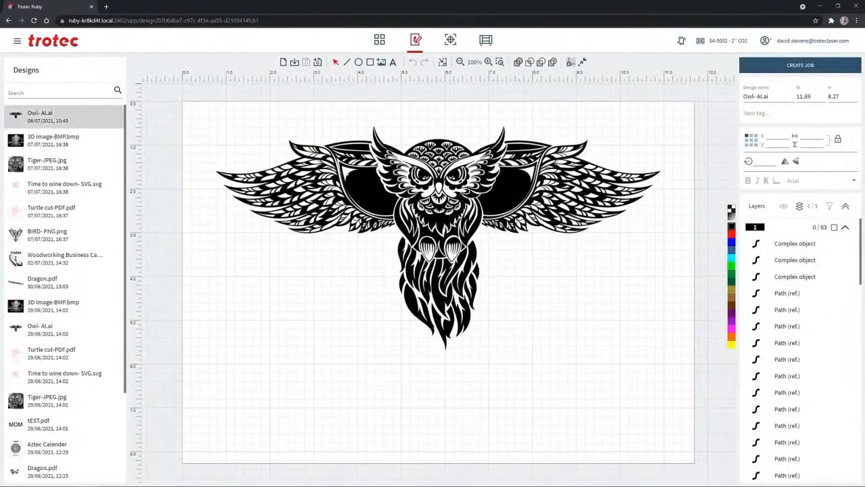
left_click(360, 175)
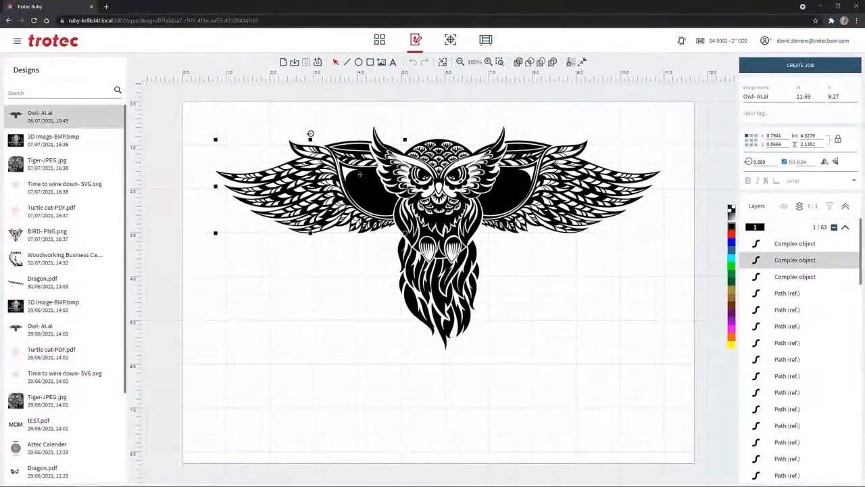
key("Delete")
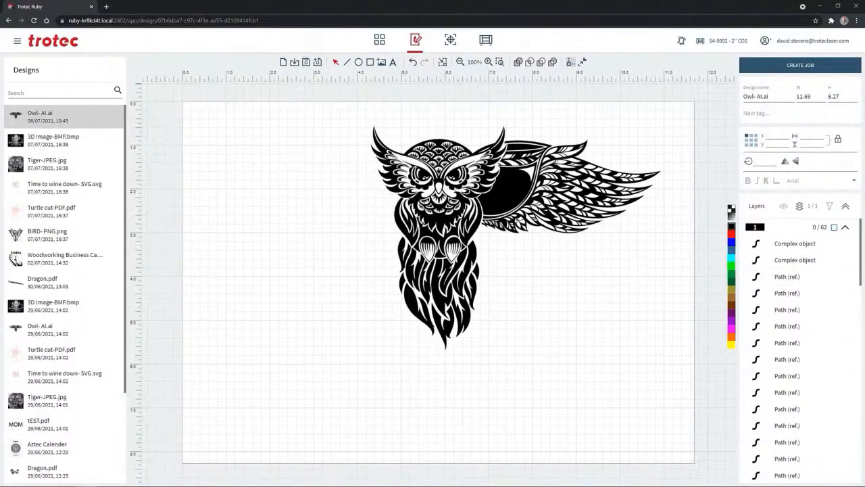
left_click(562, 190)
key("Delete")
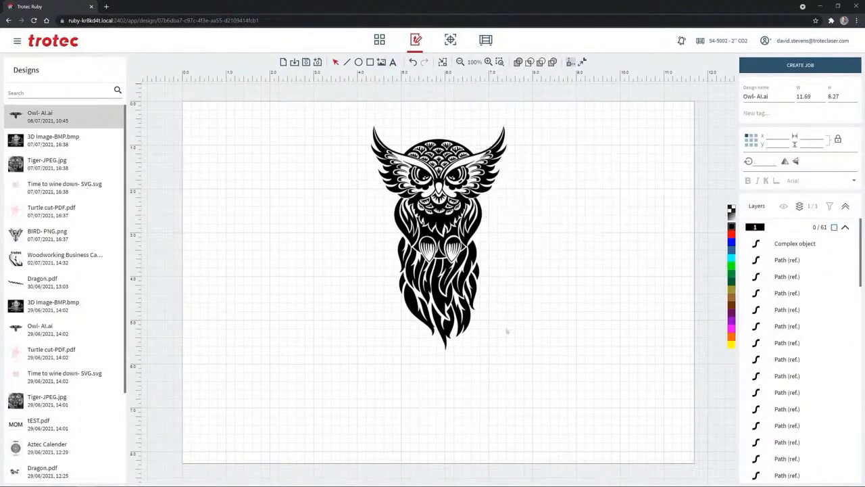
Isolate the owl's tail feathers by listing only visible objects in a close-up, and delete that complex object
scroll(509, 337, "up", 2)
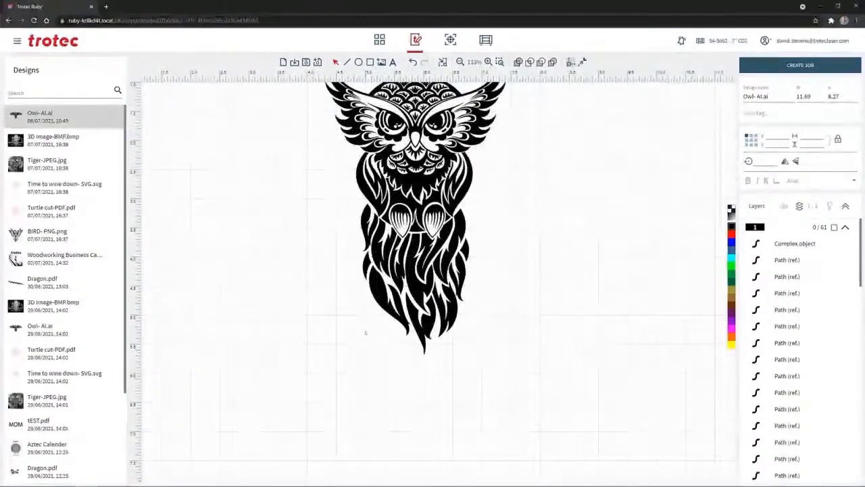
scroll(365, 332, "up", 2)
scroll(431, 300, "up", 3)
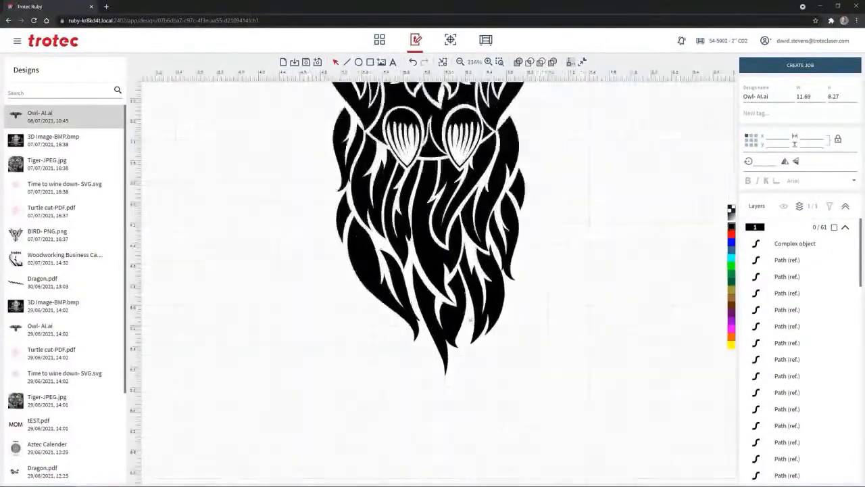
scroll(431, 299, "up", 3)
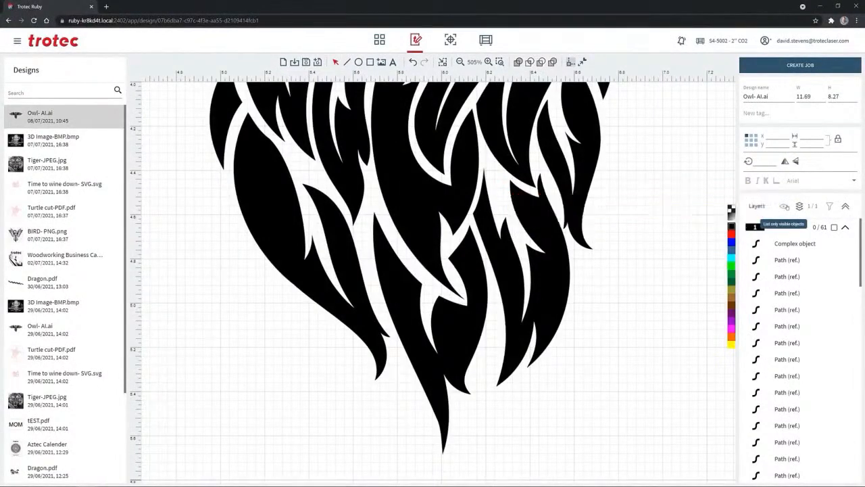
left_click(784, 206)
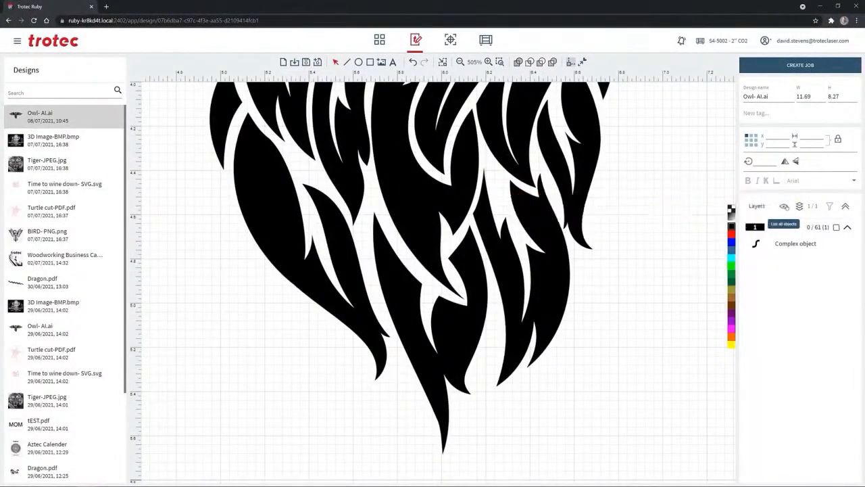
left_click(782, 246)
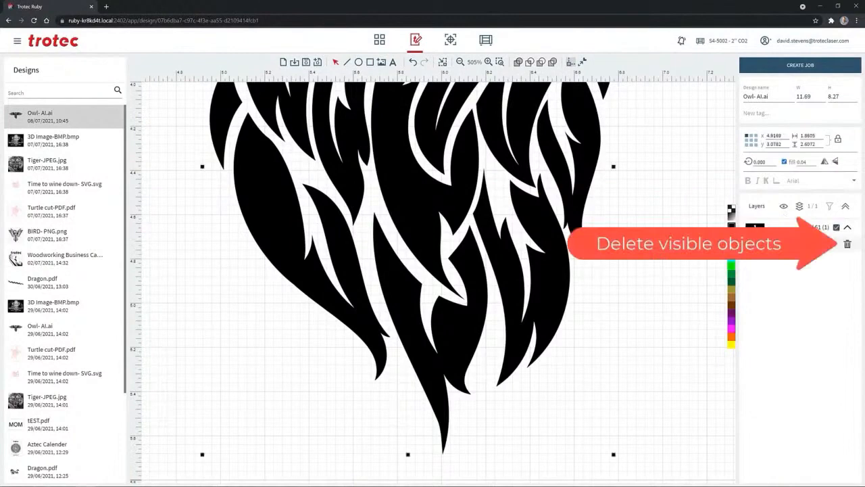
left_click(847, 244)
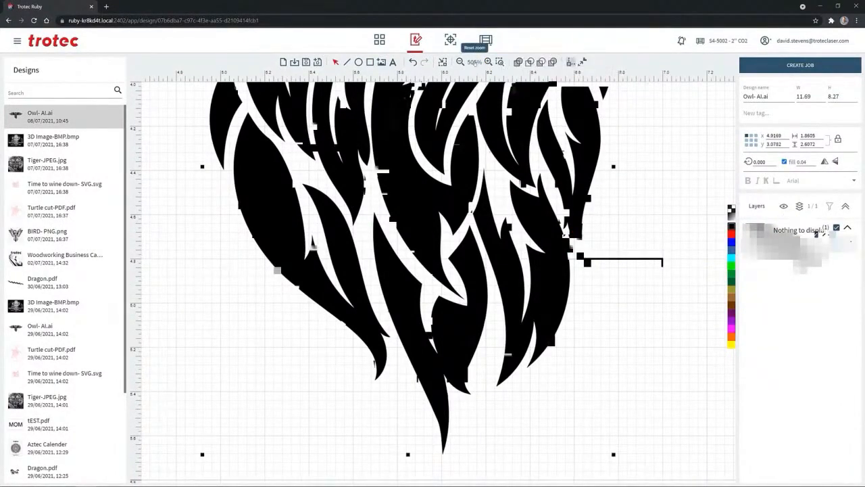
Select all remaining owl parts together and move them down to about X 3.91 and Y 2.31
left_click(476, 62)
left_click_drag(356, 103, 520, 264)
left_click_drag(446, 203, 429, 279)
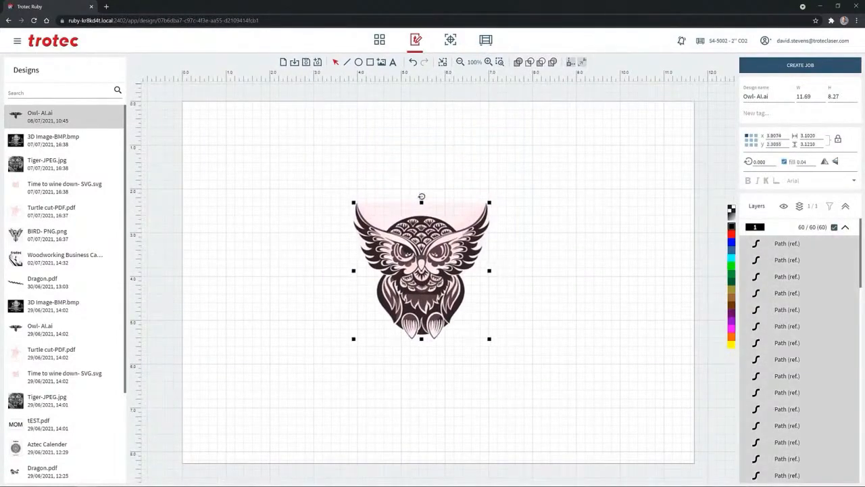
Draw a red circle about 4.88 in diameter, centred around the owl
left_click(359, 62)
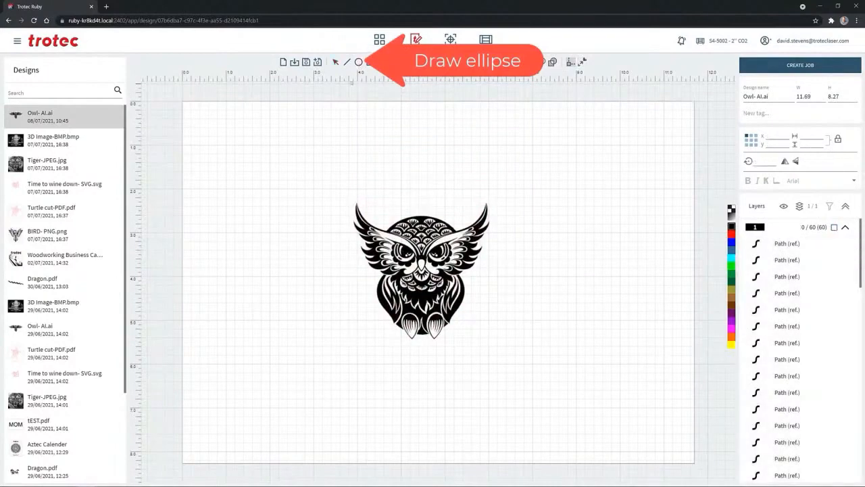
left_click_drag(341, 172, 500, 384)
key("ctrl")
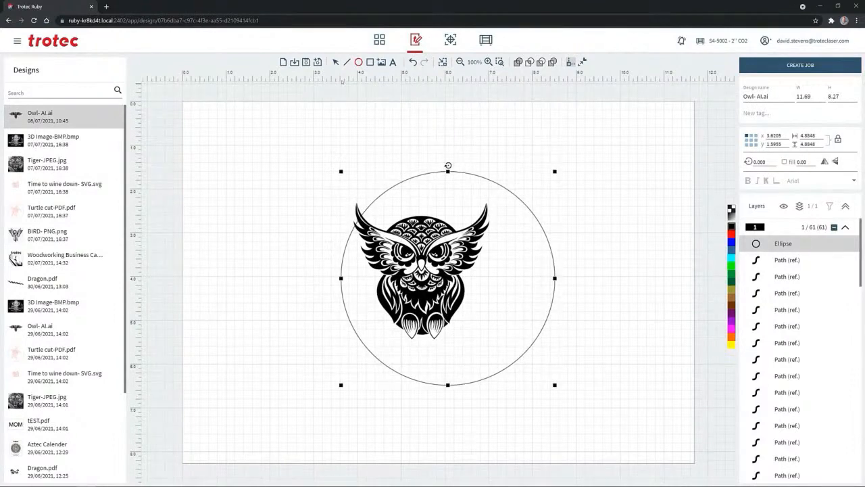
left_click_drag(546, 238, 521, 240)
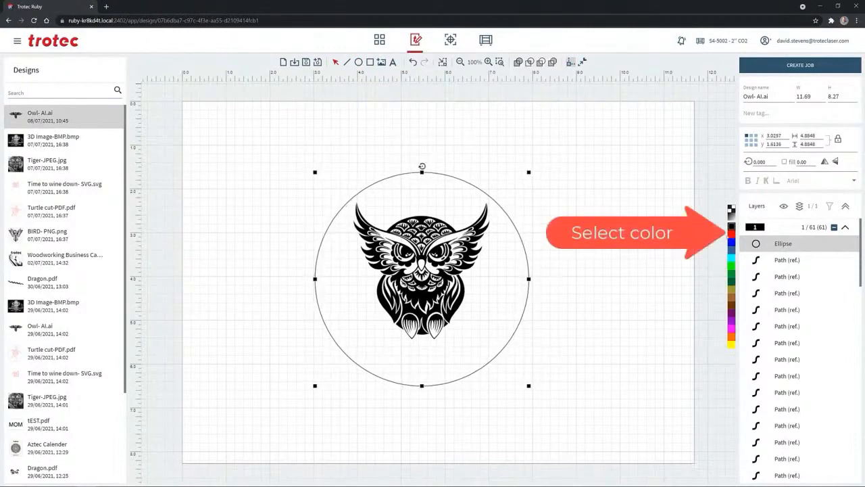
left_click(731, 235)
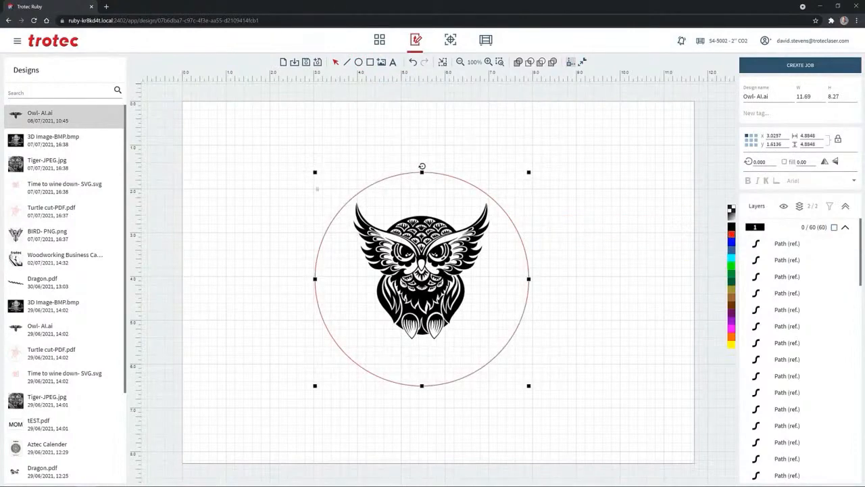
Add a first name as text below the circle and enlarge it proportionally to about 2.29 wide
left_click(393, 62)
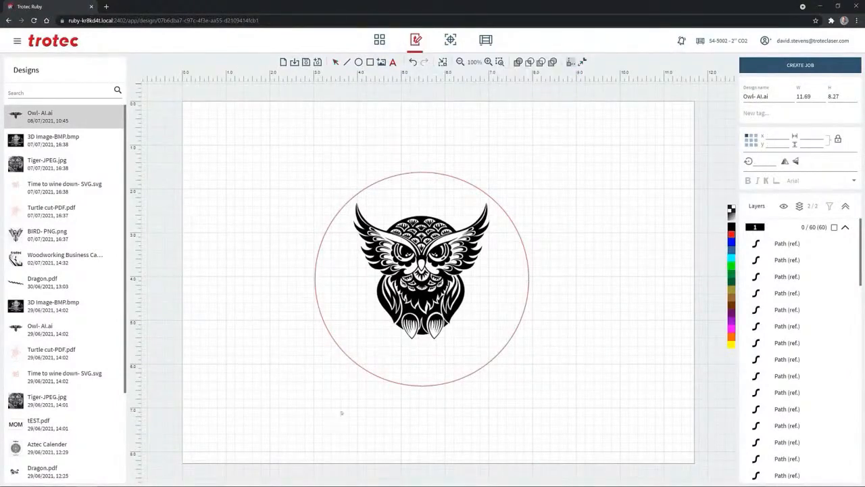
type("Samantha")
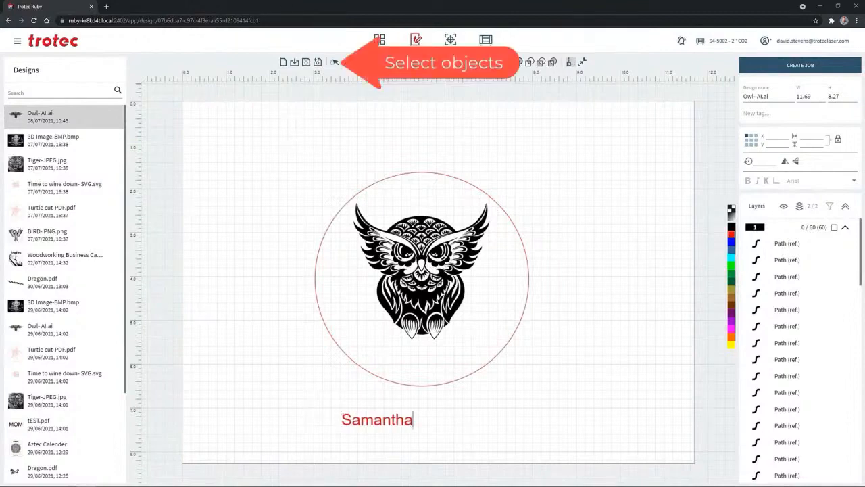
left_click(335, 62)
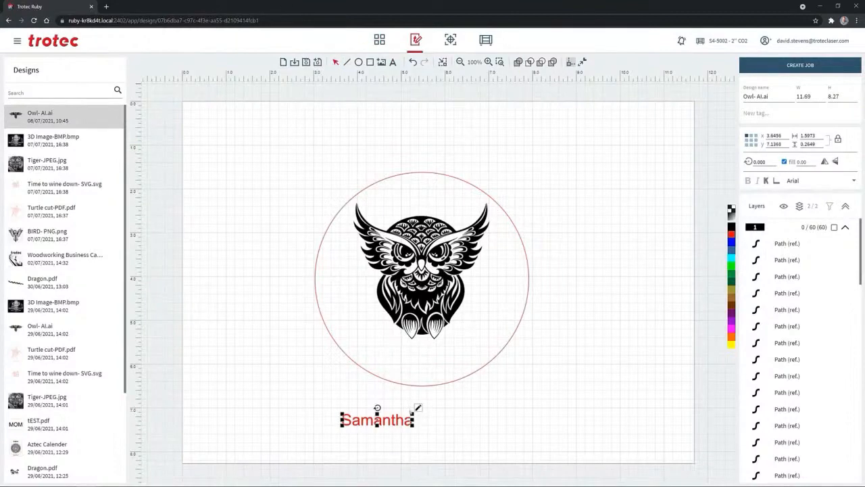
left_click_drag(418, 407, 444, 407)
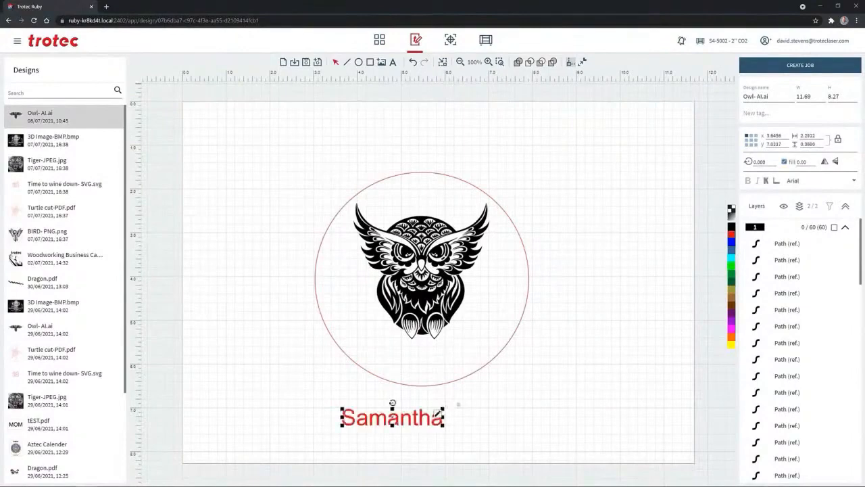
Recolour the name text black and arrange it with the owl inside the circle, at about Y 5.60 and Y 2.48
left_click(731, 227)
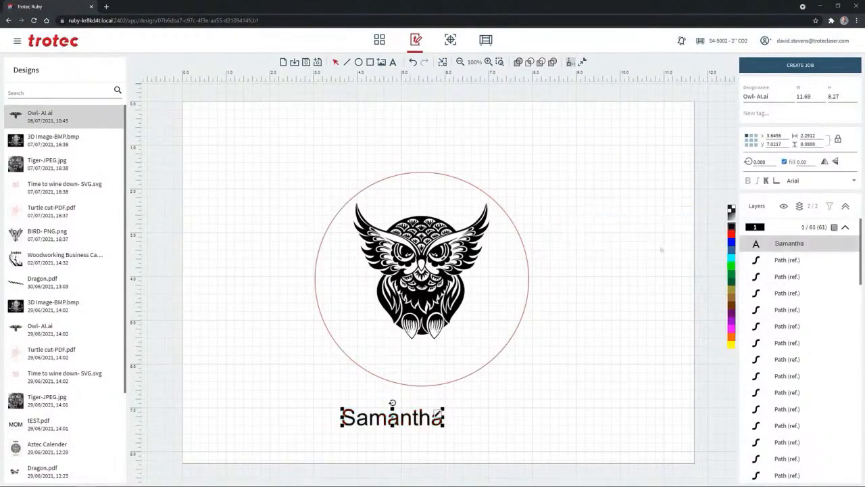
left_click_drag(392, 414, 420, 354)
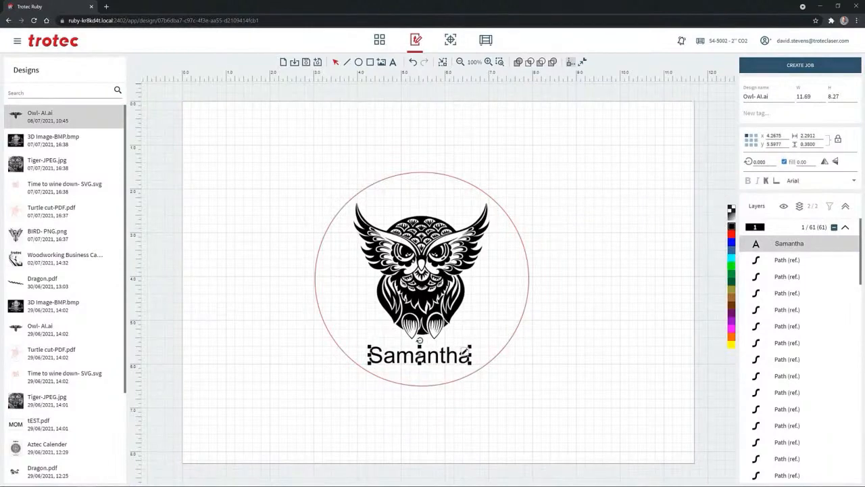
left_click_drag(310, 170, 557, 346)
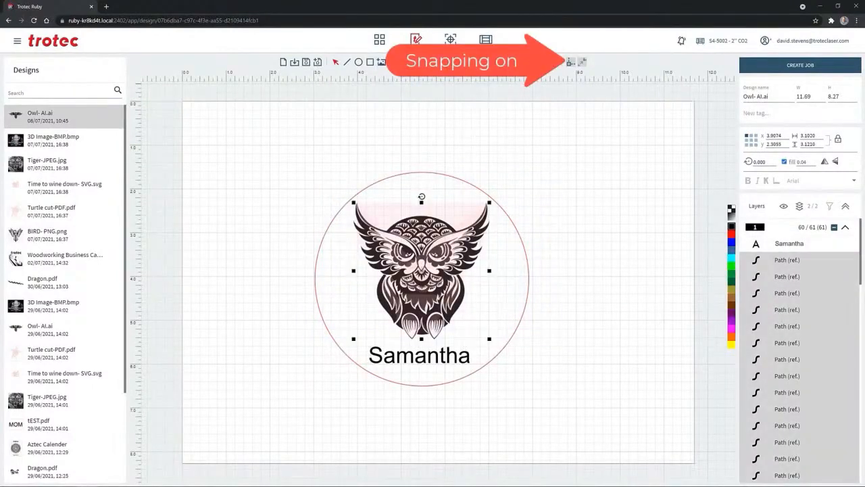
left_click_drag(417, 265, 419, 273)
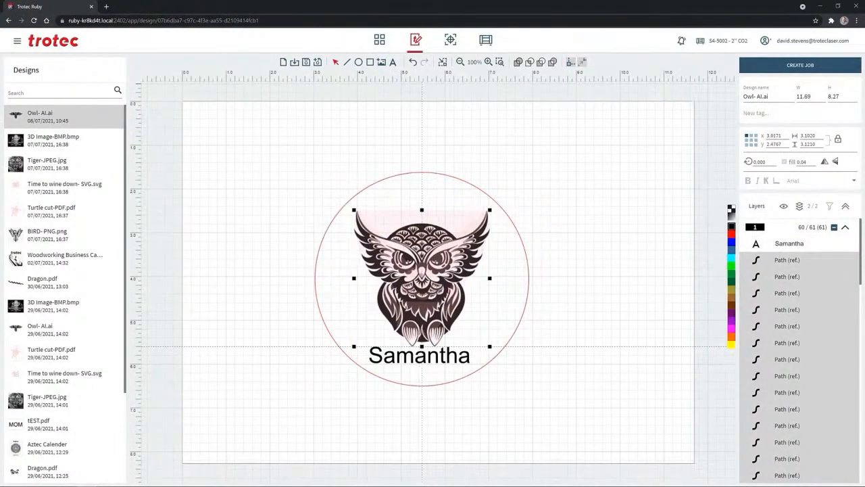
Select the circle, owl and name together and scale them proportionally to 3 wide
left_click_drag(262, 125, 574, 408)
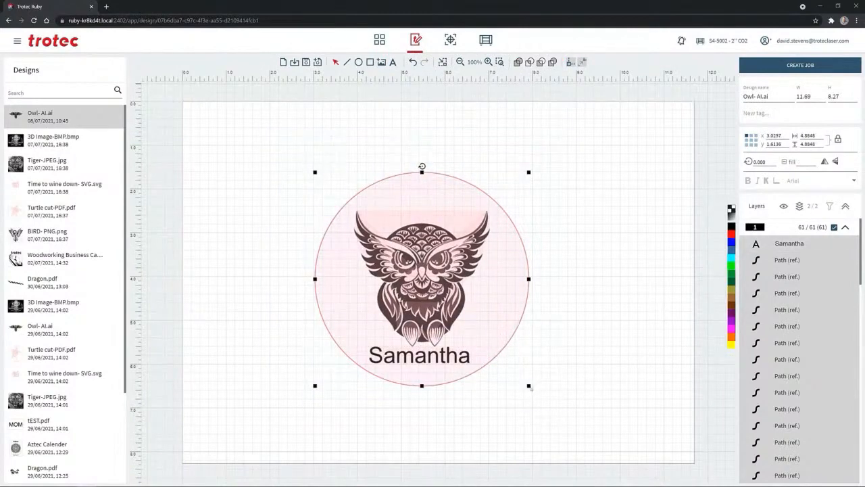
left_click_drag(529, 385, 494, 327)
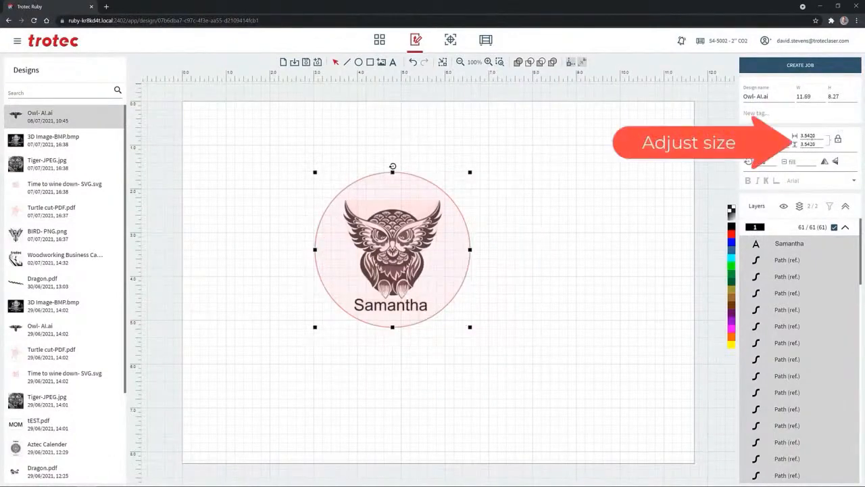
left_click(808, 136)
type("3")
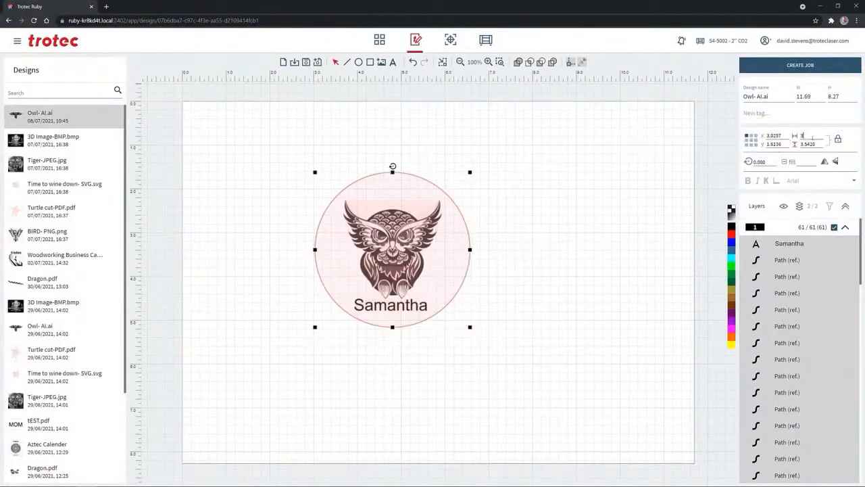
key("Return")
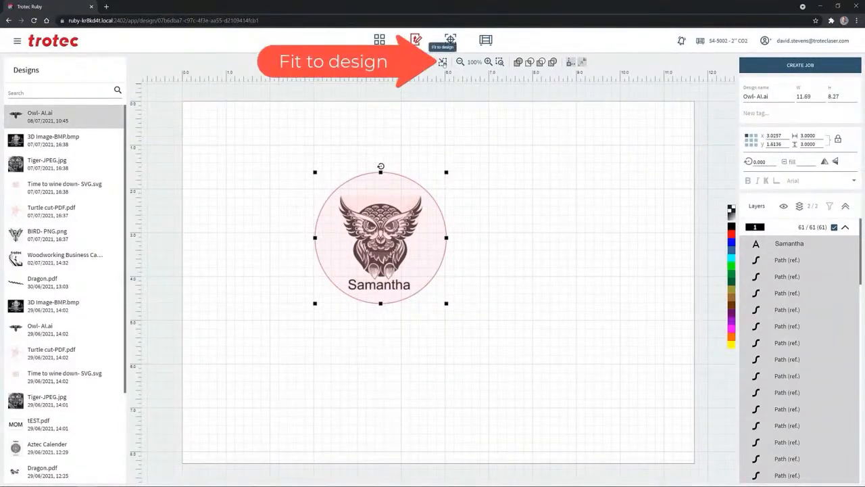
Fit the design area to the owl artwork and create a job from it
left_click(442, 61)
left_click(265, 114)
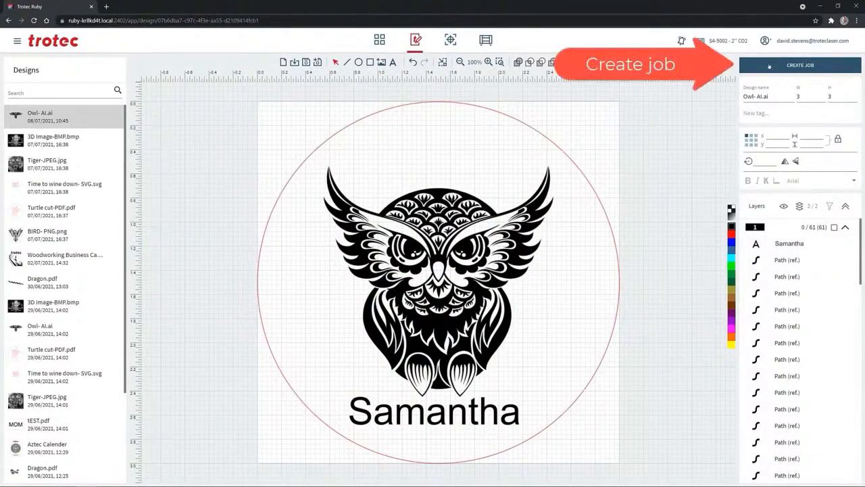
left_click(769, 66)
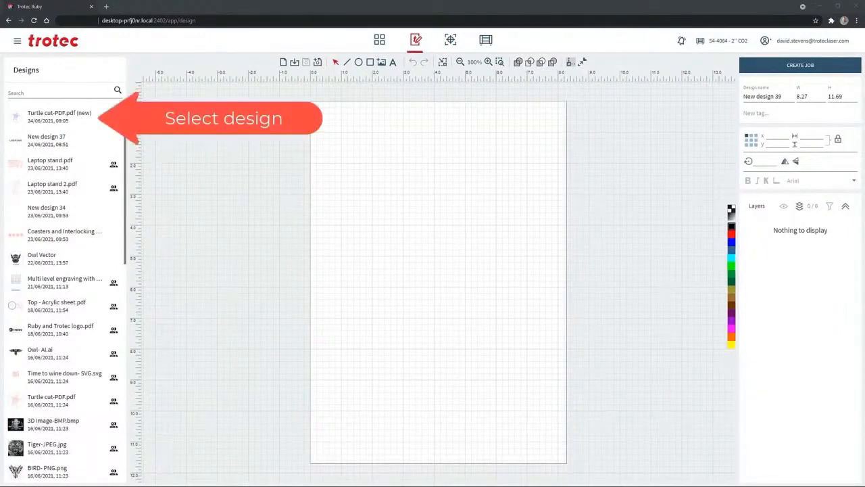
Open Turtle cut-PDF.pdf (new) and draw a circle about 0.57 in diameter, centred on the large red circle's upper edge
left_click(59, 117)
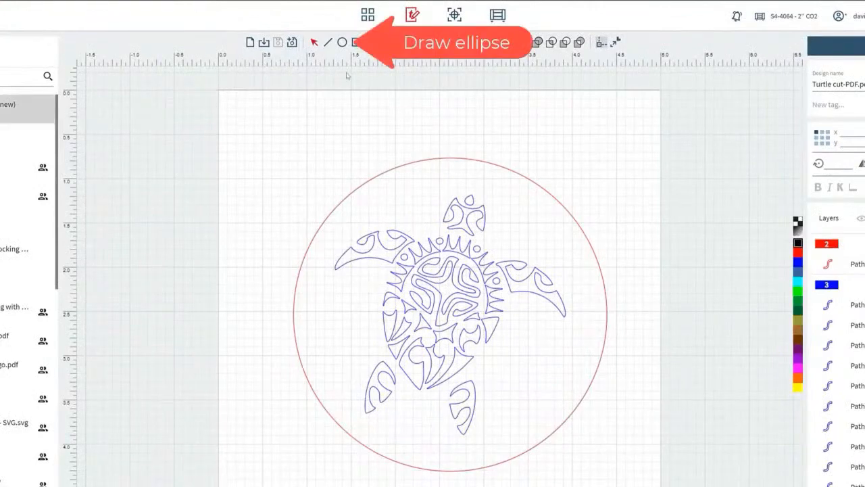
left_click(342, 42)
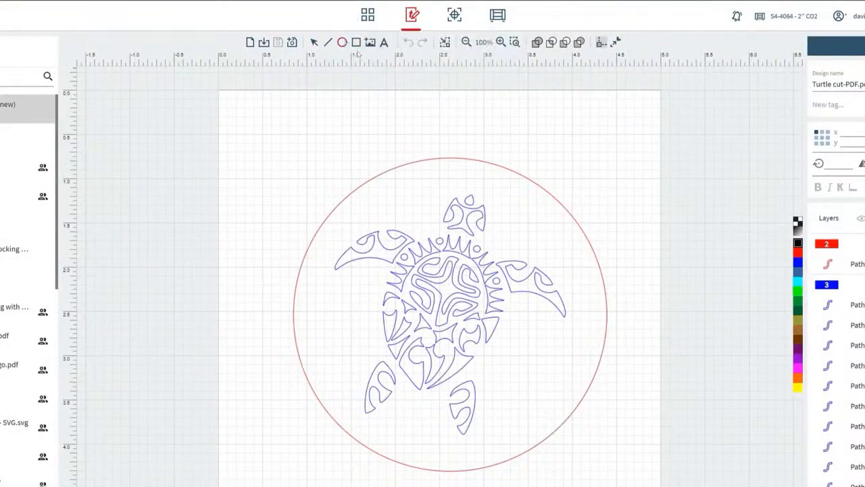
left_click_drag(406, 110, 456, 155)
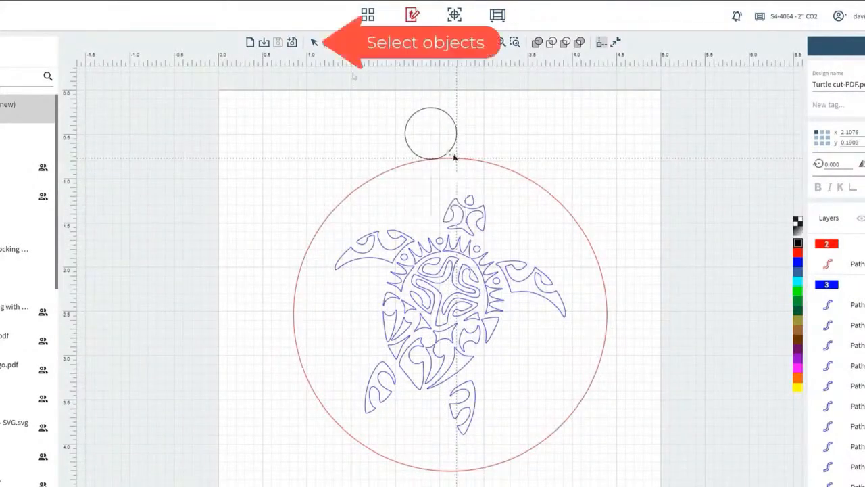
left_click(315, 43)
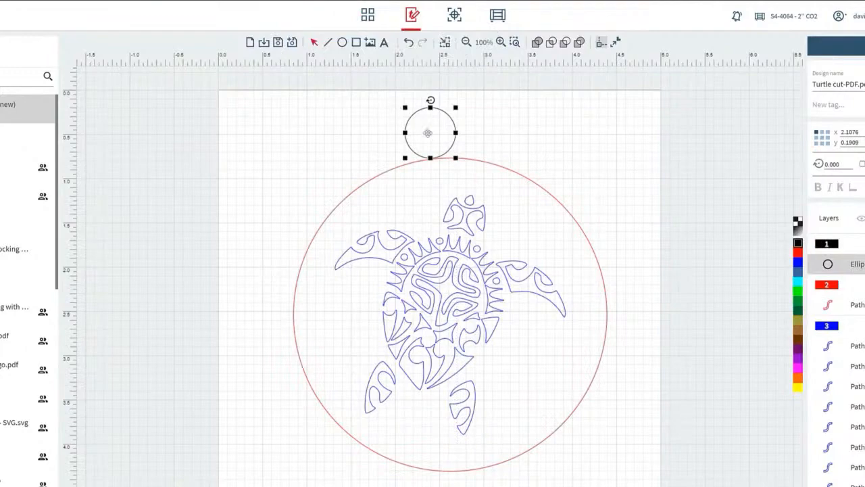
left_click_drag(430, 135, 457, 158)
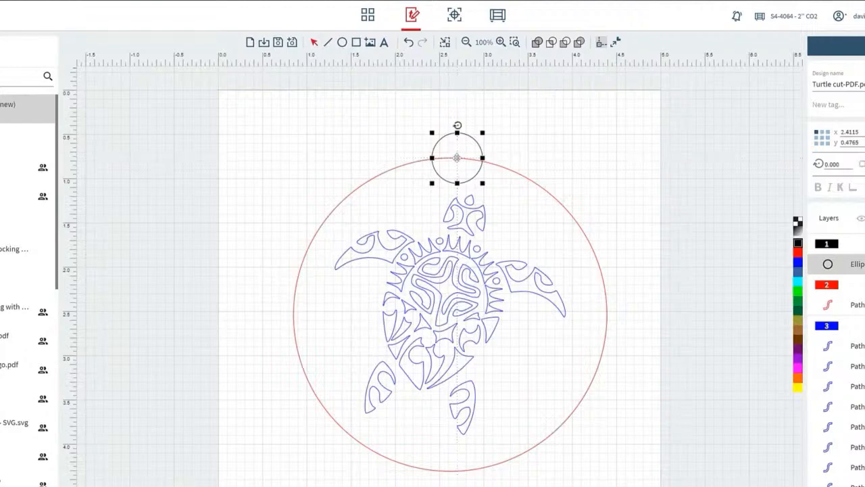
left_click(394, 138)
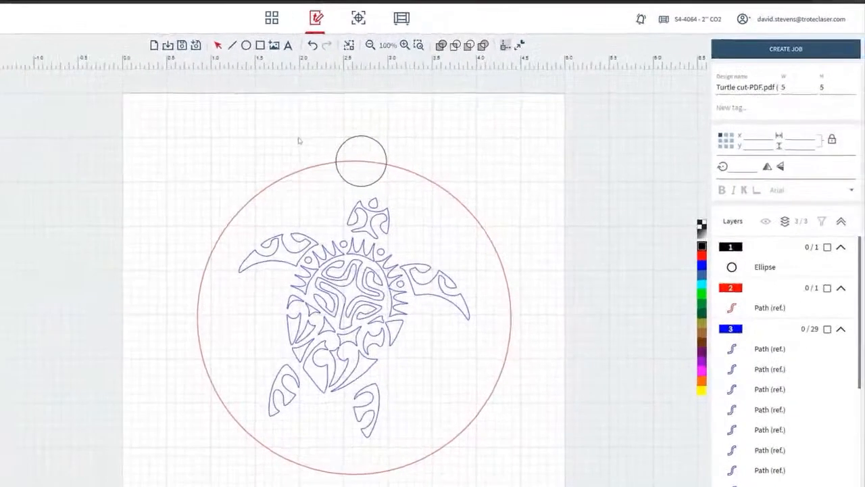
Unite the small black circle and the large red circle into one outline with Union
left_click(827, 248)
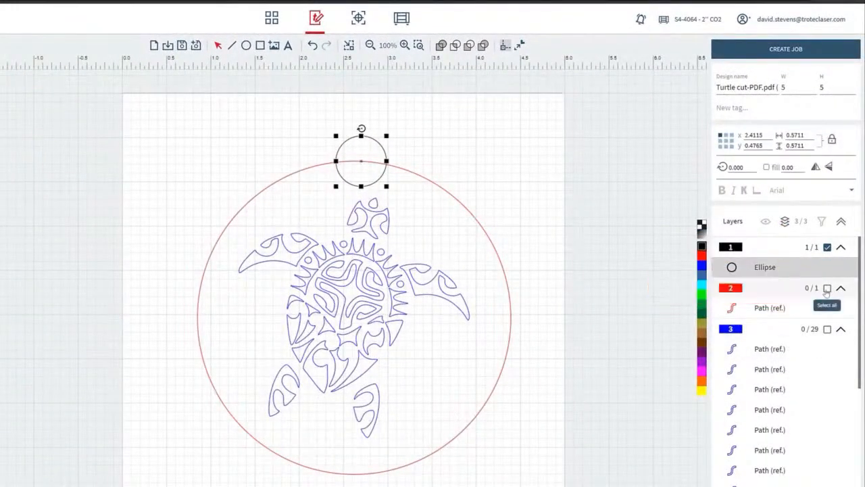
left_click(827, 288)
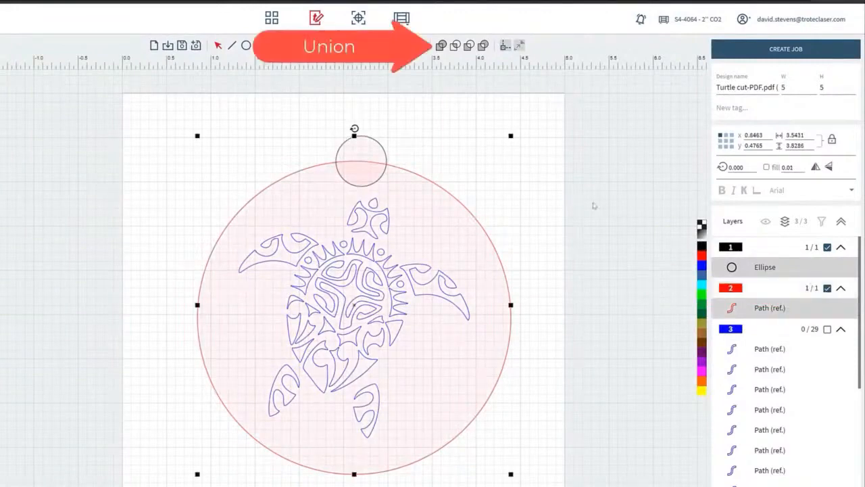
left_click(440, 45)
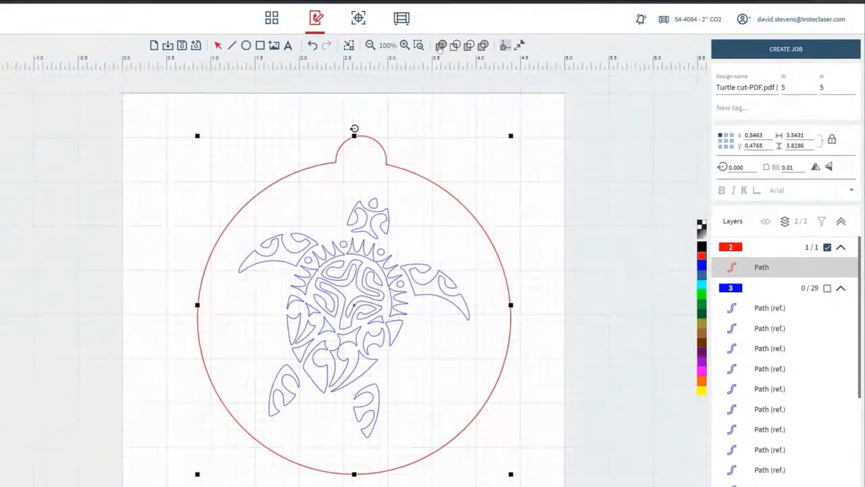
Draw a hanging hole about 0.15 in diameter inside the tab at the top of the turtle ornament
left_click(246, 46)
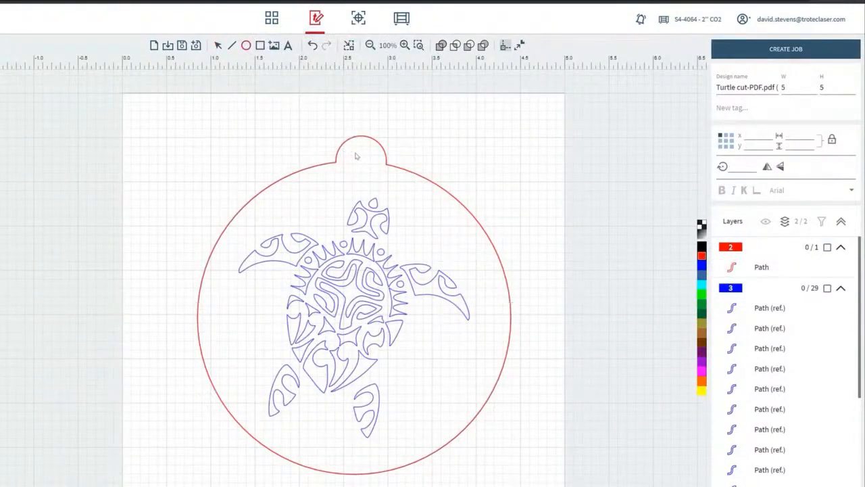
left_click_drag(354, 156, 367, 165)
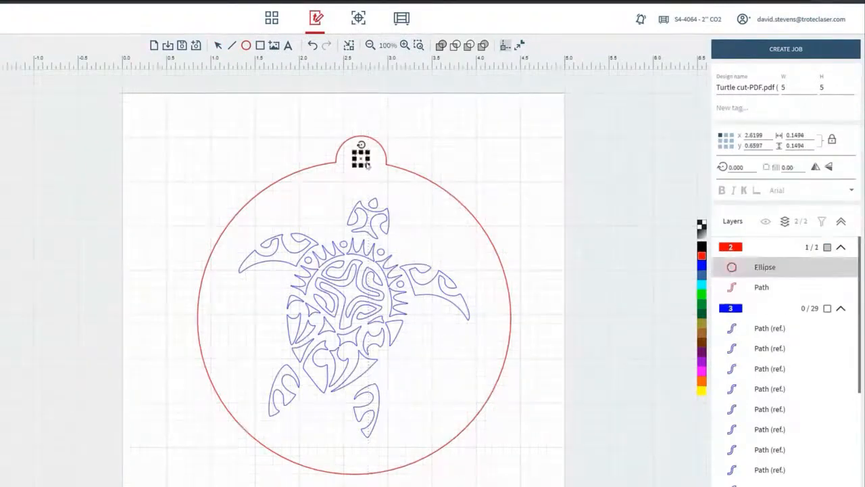
left_click(295, 134)
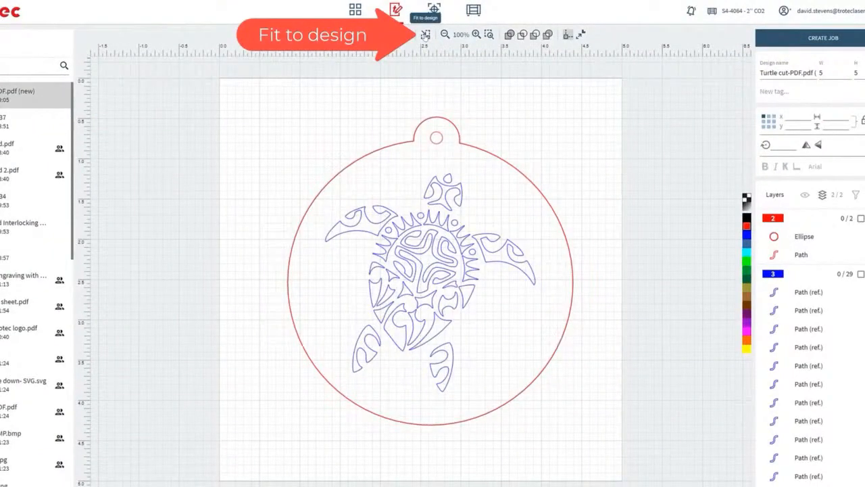
Create a job from the turtle design fitted to its artwork, and move the ornament to about X 14.6 and Y 4.65
left_click(425, 34)
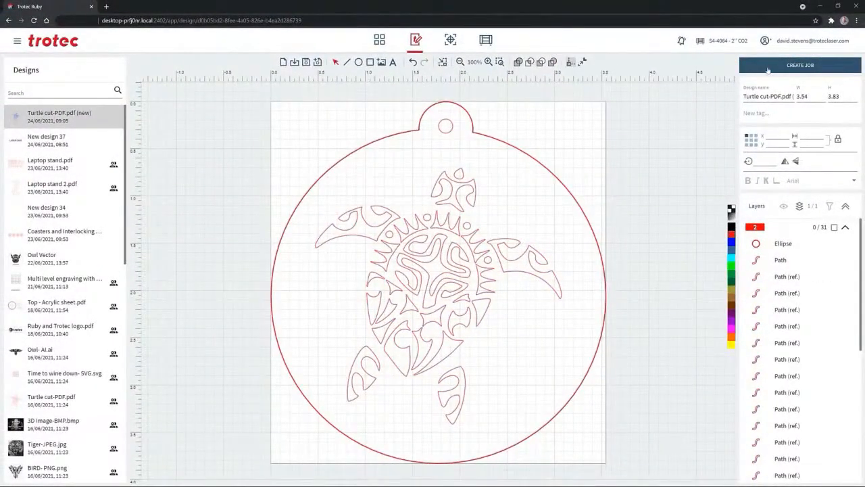
left_click(768, 68)
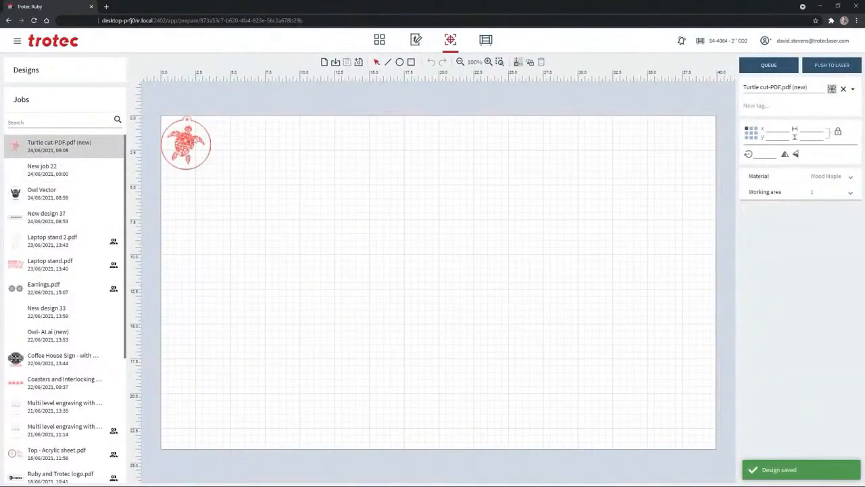
left_click_drag(203, 125, 407, 180)
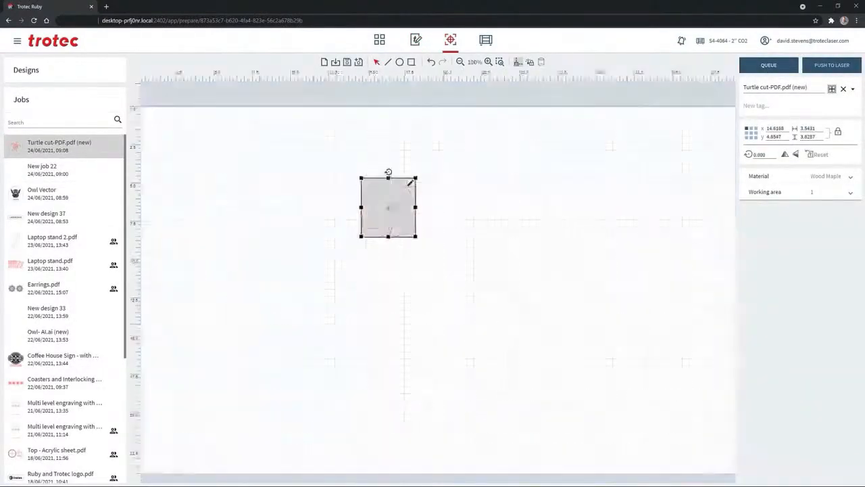
scroll(410, 183, "up", 5)
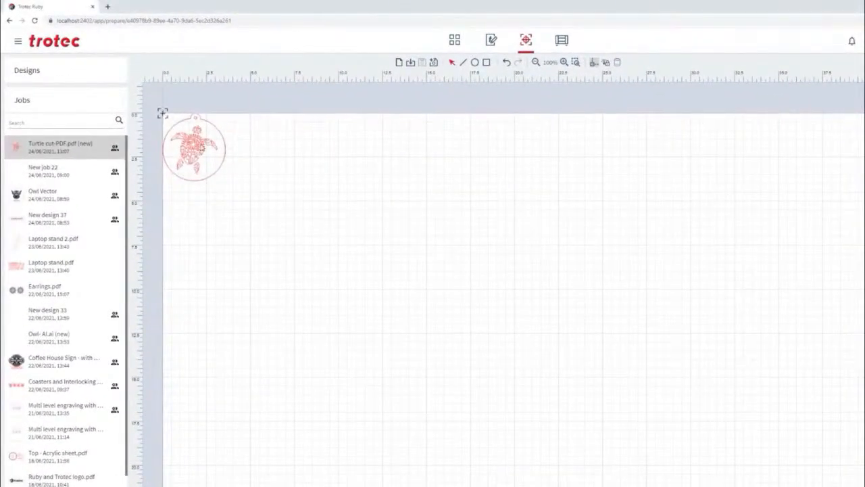
Reposition the laser head marker to about X 8.9 and Y 5.8, and align the turtle ornament's upper-left corner with it
mouse_move(163, 113)
left_mouse_down()
mouse_move(354, 233)
mouse_move(435, 239)
left_mouse_up()
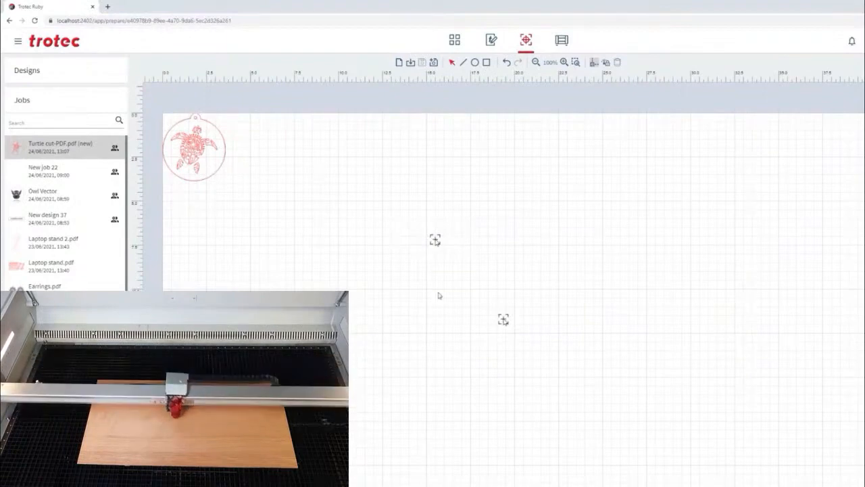
left_click_drag(502, 319, 320, 216)
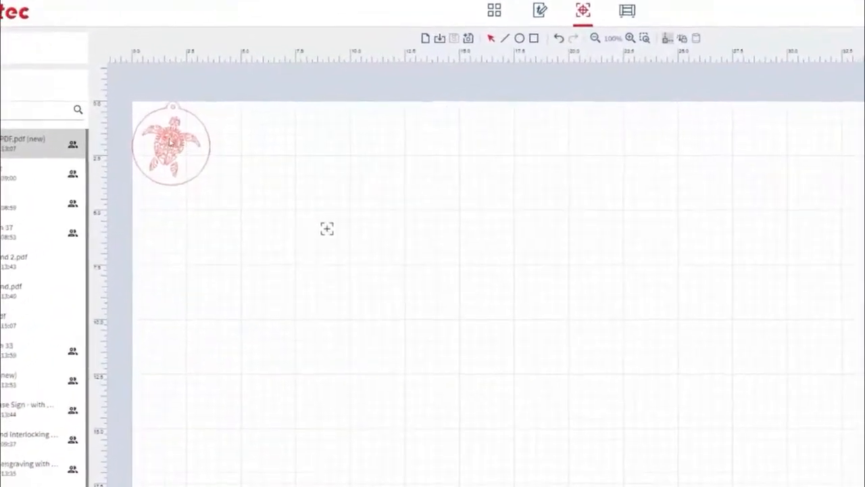
mouse_move(171, 142)
left_mouse_down()
mouse_move(209, 170)
mouse_move(412, 259)
mouse_move(381, 277)
mouse_move(374, 247)
mouse_move(388, 170)
mouse_move(348, 191)
mouse_move(274, 183)
mouse_move(283, 190)
mouse_move(273, 275)
mouse_move(288, 275)
mouse_move(267, 234)
mouse_move(288, 234)
mouse_move(390, 280)
mouse_move(377, 232)
mouse_move(363, 225)
mouse_move(367, 235)
mouse_move(332, 253)
mouse_move(332, 236)
mouse_move(354, 292)
mouse_move(370, 288)
mouse_move(371, 278)
left_mouse_up()
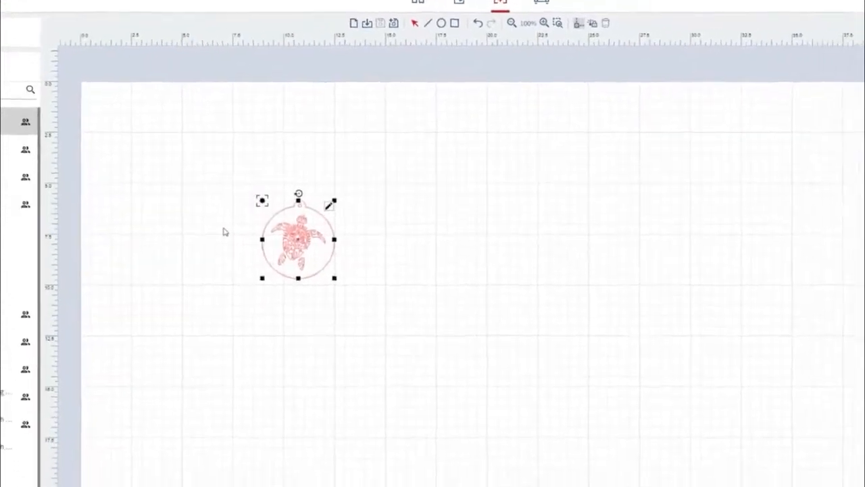
Duplicate the turtle ornament to form a horizontal row of six
key("ctrl+c")
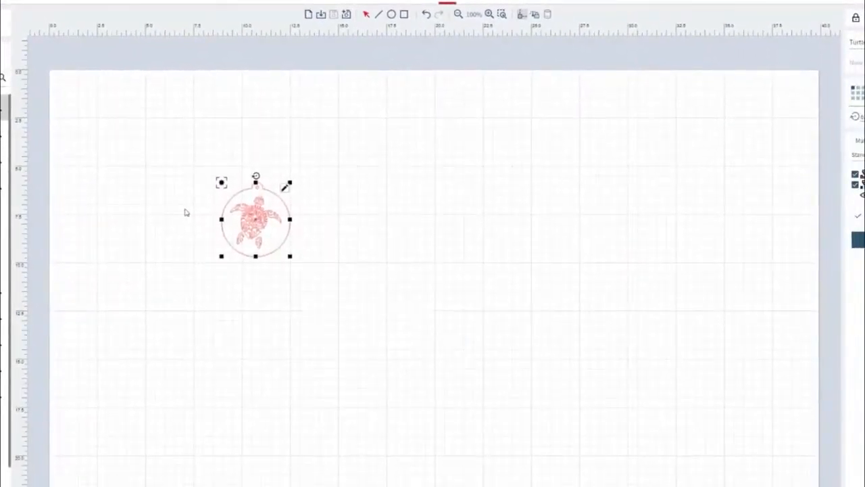
key("ctrl+v")
key("ctrl+v")
key("ctrl+v")
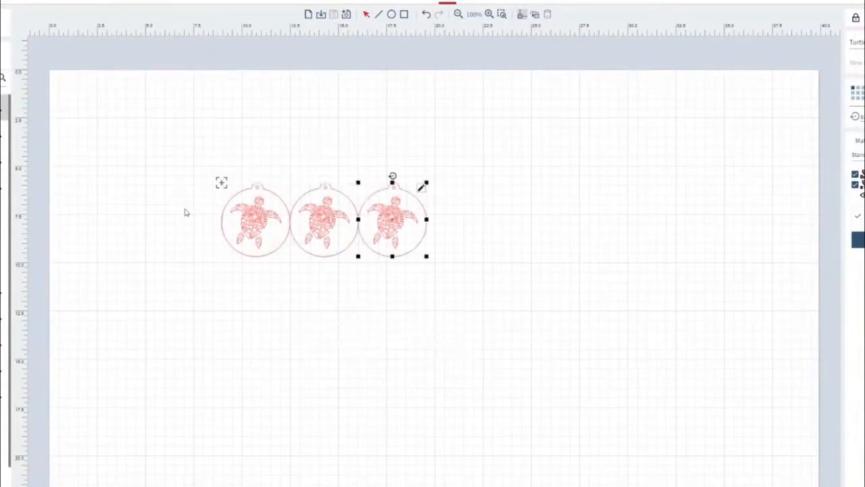
key("ctrl+v")
key("ctrl+v")
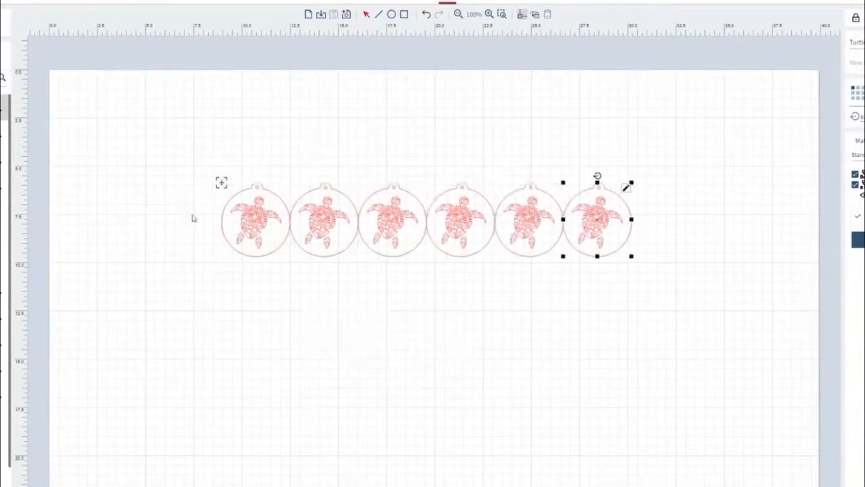
Duplicate the whole row of six ornaments and nest the copy staggered beneath it, at about X 10.7 and Y 9.1
left_click_drag(174, 148, 674, 328)
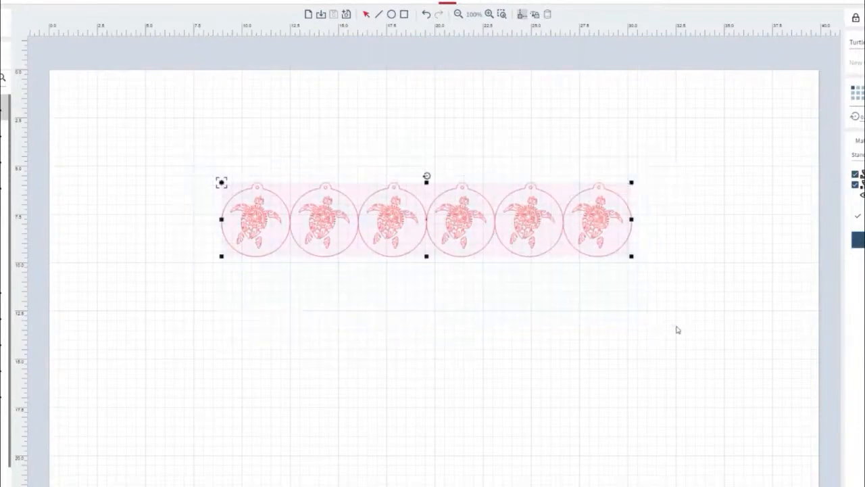
key("ctrl+c")
key("ctrl+v")
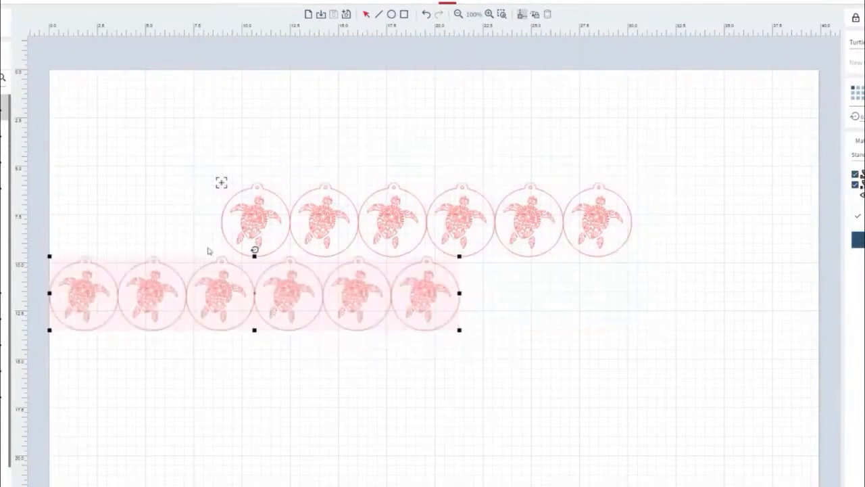
left_click_drag(237, 271, 412, 269)
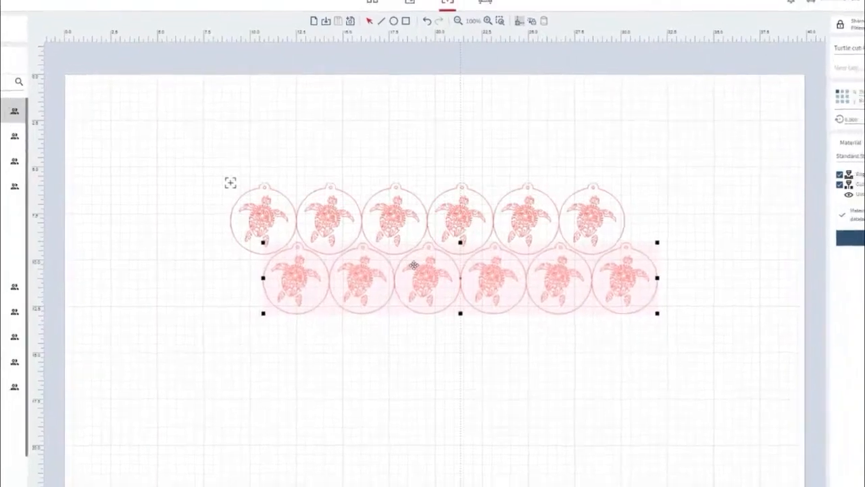
Deselect the nested turtle ornaments and assign the Wood Veneer 3mm material to the turtle job
left_click(217, 266)
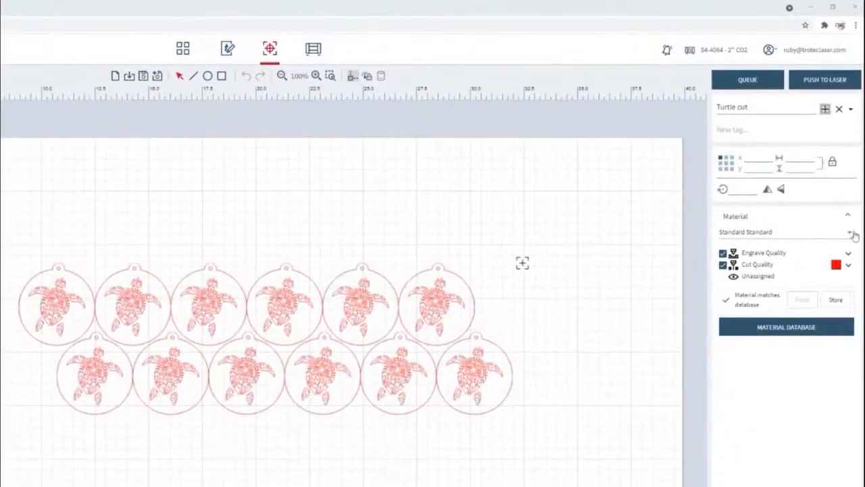
left_click(850, 229)
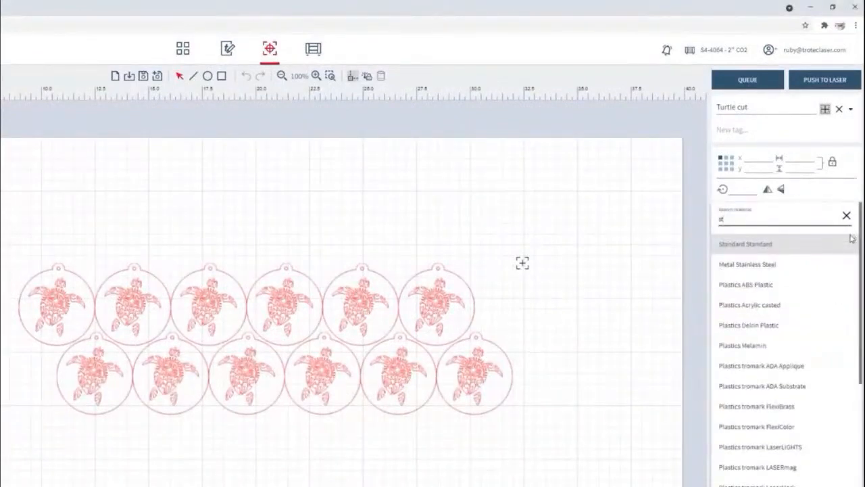
key("BackSpace")
key("BackSpace")
type("wood")
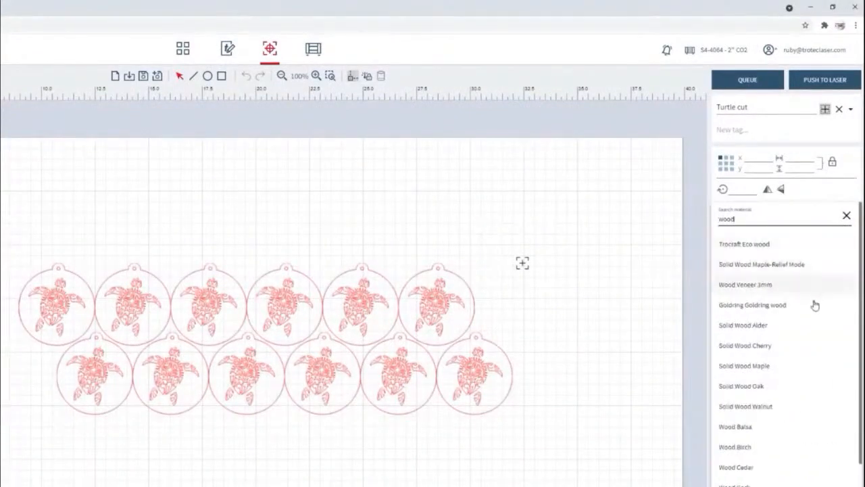
left_click(763, 287)
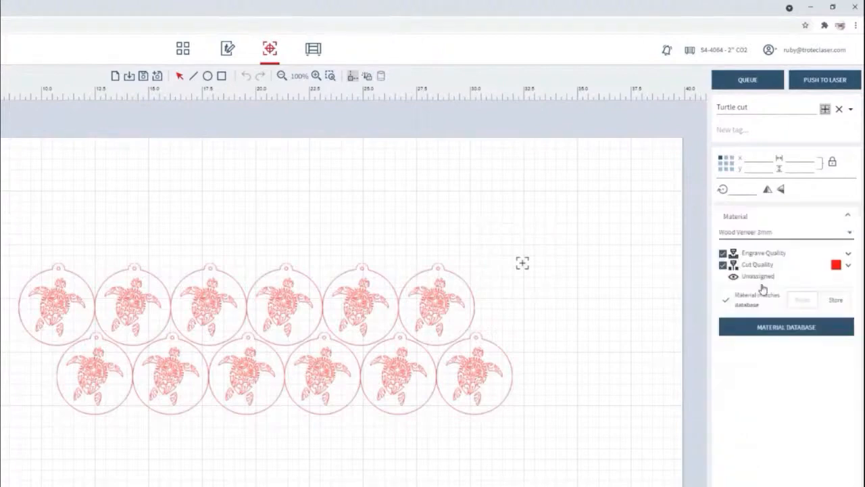
Review the Cut Quality parameters of the Wood Veneer 3mm material, and push the turtle job to the laser
left_click(849, 265)
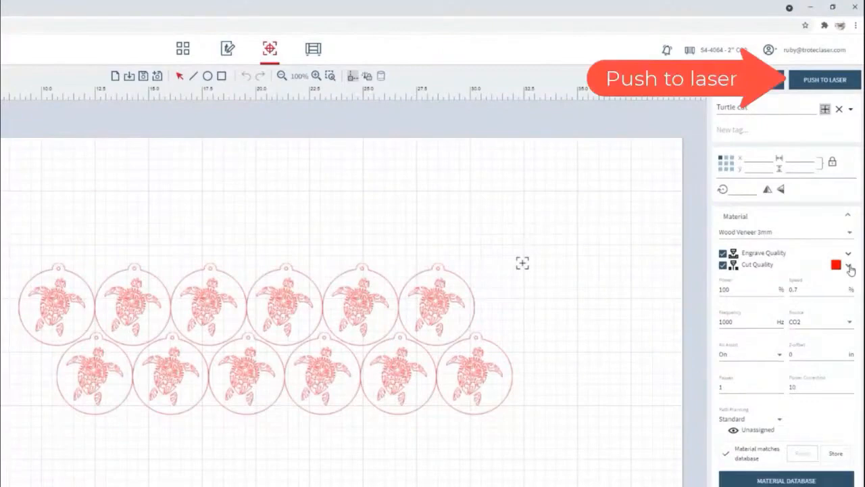
left_click(849, 267)
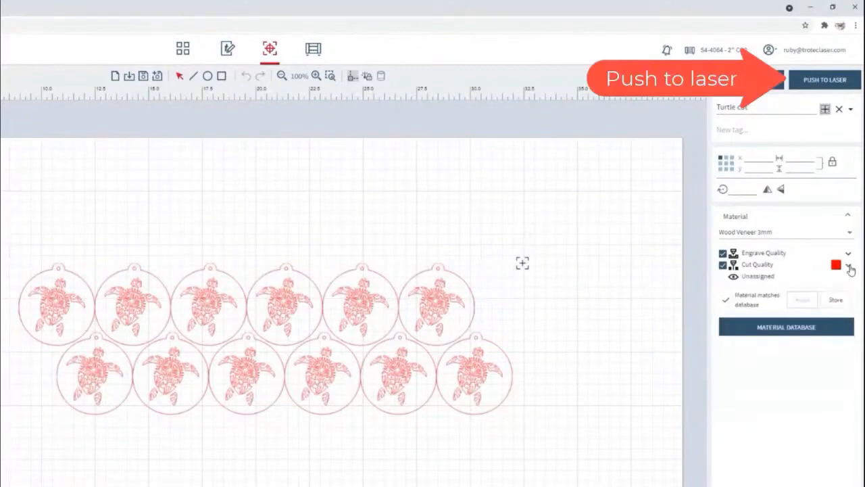
left_click(840, 86)
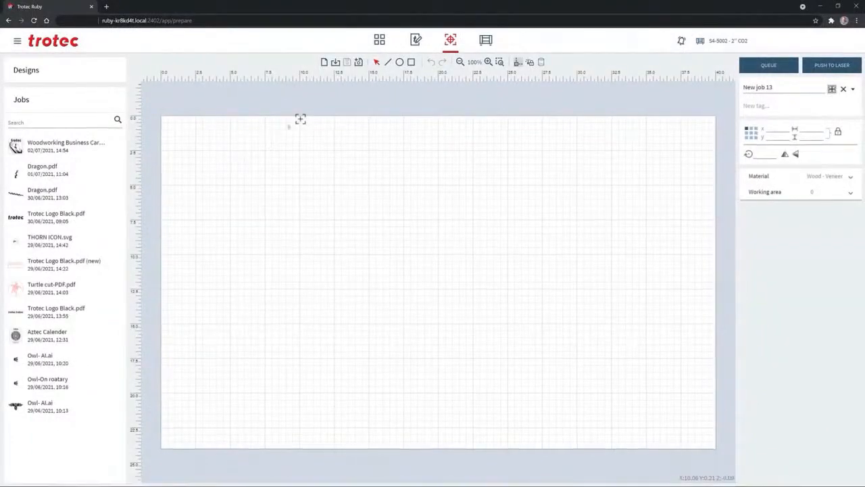
Open the Trotec Logo Black.pdf job dated 30/06/2021, 09:05, and draw a rectangle 3 wide by 1 high below the logo
left_click(50, 257)
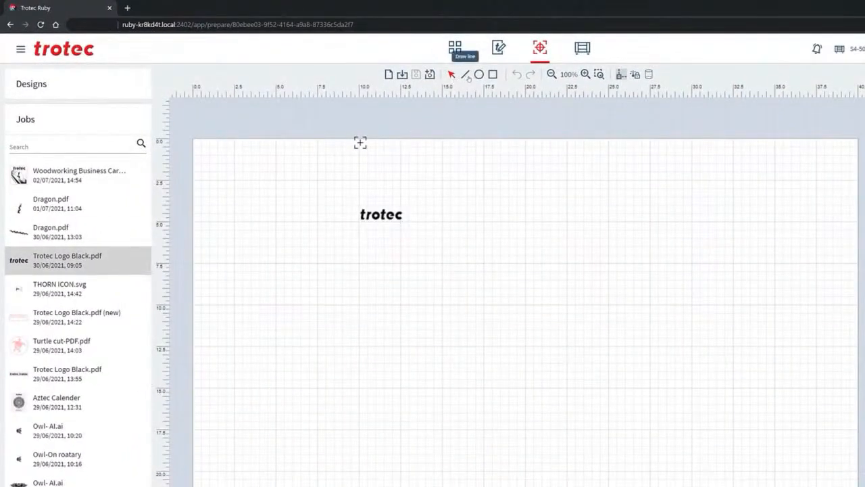
left_click(493, 75)
left_click_drag(416, 279, 415, 277)
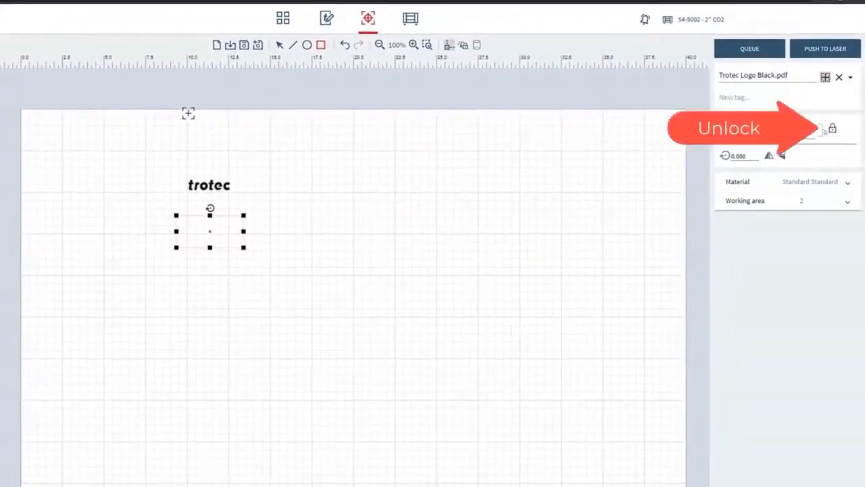
type("3")
key("Tab")
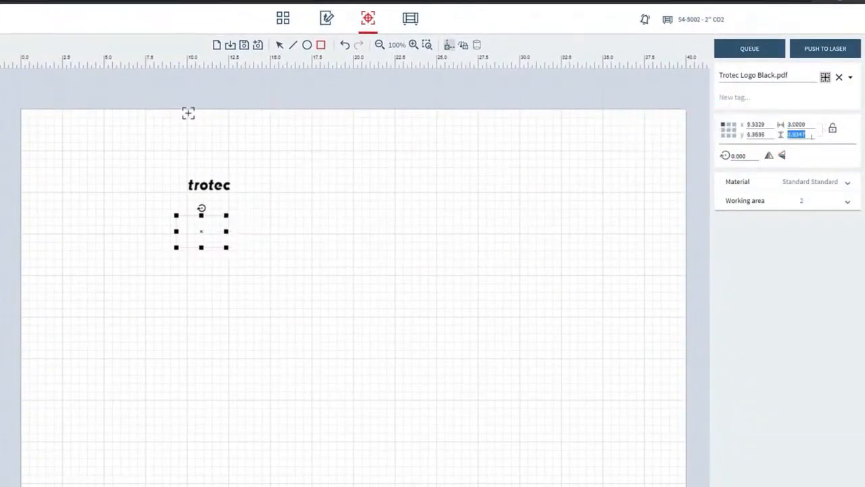
type("1")
Centre the logo inside the rectangle, and move both together to the laser head marker at about X 10.06 and Y 0.21
left_click(573, 168)
left_click(208, 186)
left_click_drag(207, 186, 201, 225)
left_click_drag(153, 214, 249, 240)
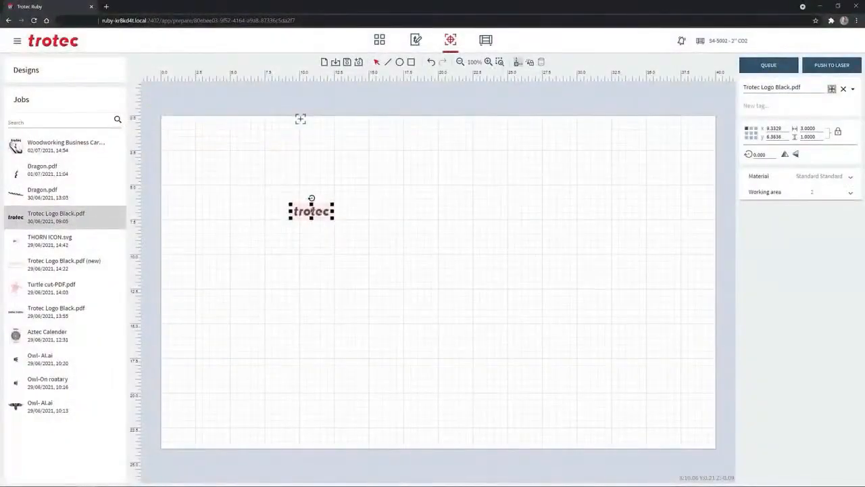
mouse_move(312, 211)
left_mouse_down()
mouse_move(332, 139)
mouse_move(321, 130)
left_mouse_up()
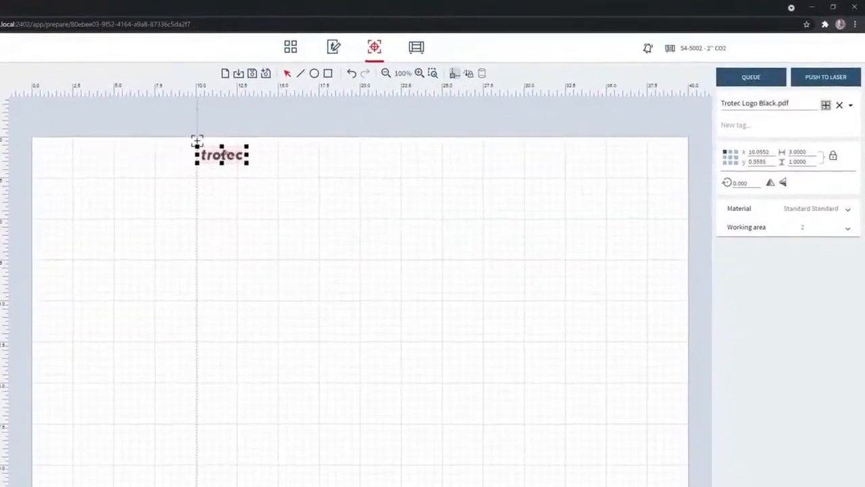
left_click_drag(196, 141, 196, 140)
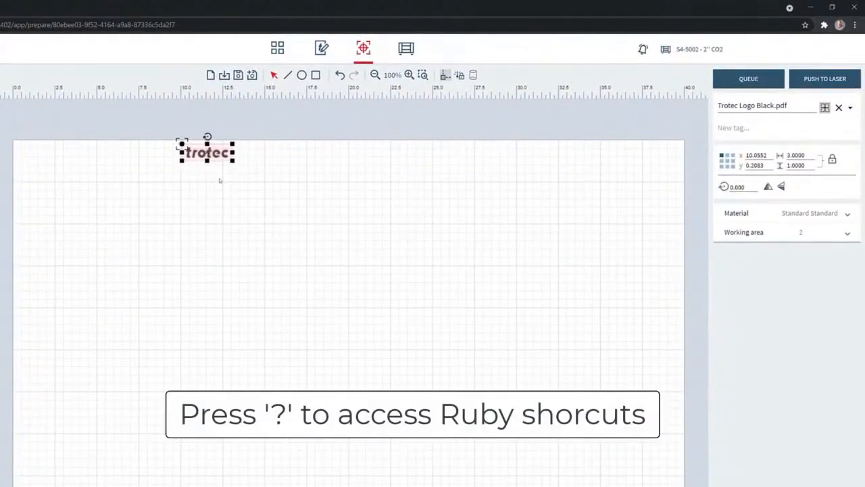
Consult the keyboard shortcuts overview, and paste three copies of the framed logo to form a row of four
key("question")
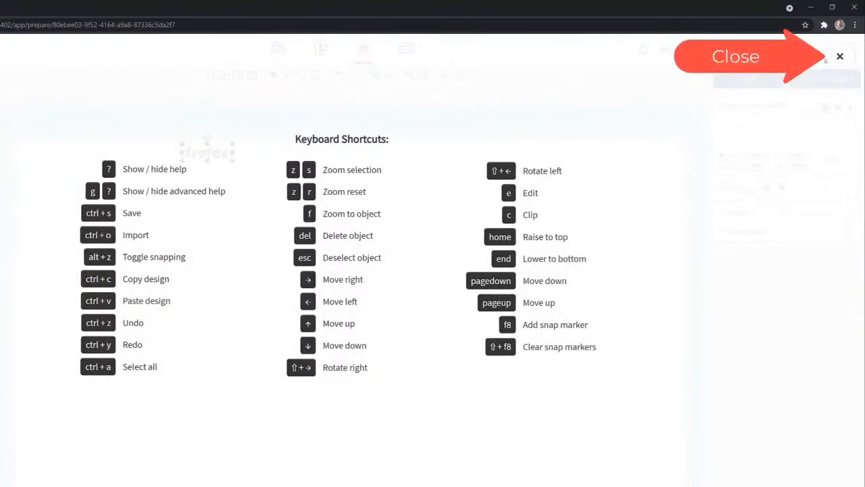
left_click(839, 56)
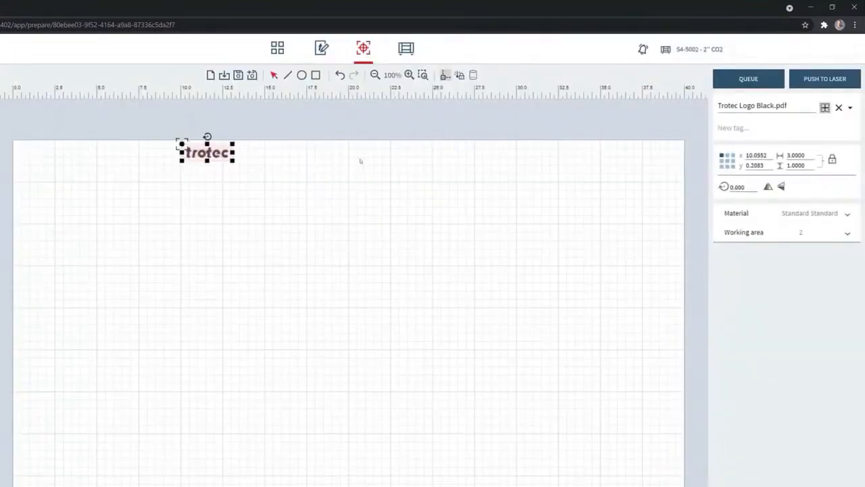
key("ctrl+c")
key("ctrl+v")
key("ctrl+v")
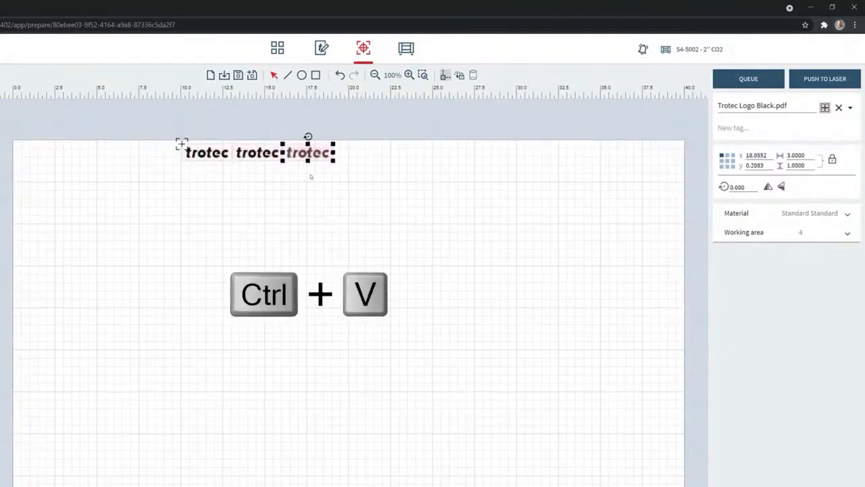
key("ctrl+v")
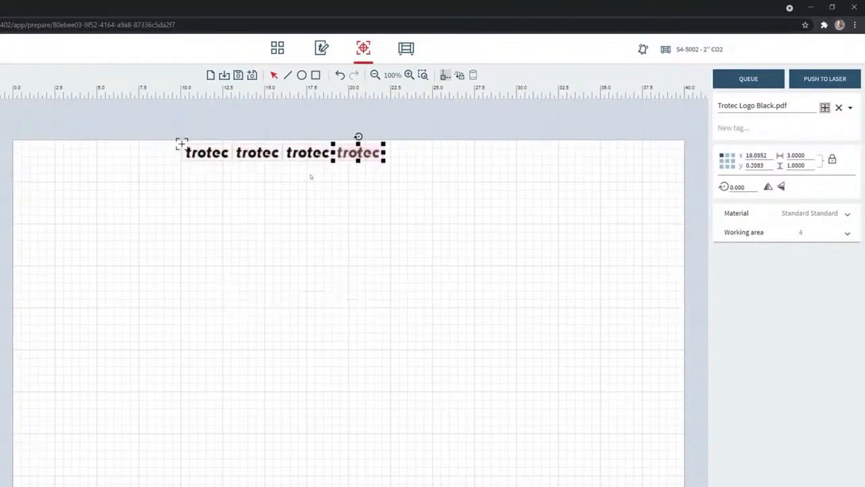
Assign the TroGlass 3mm (0.12") material to the logo job
left_click(848, 215)
left_click(794, 229)
type("trogl")
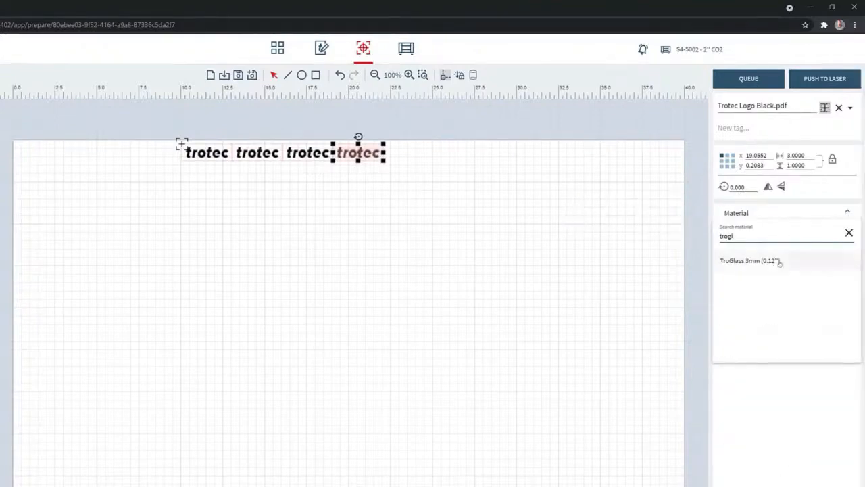
left_click(766, 266)
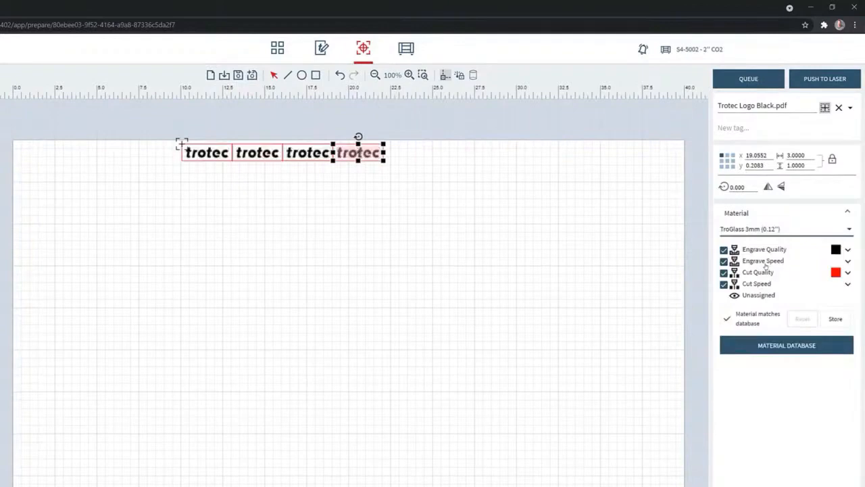
Review the Engrave Quality and Cut Quality parameters for TroGlass, and push the logo job to the laser
left_click(848, 249)
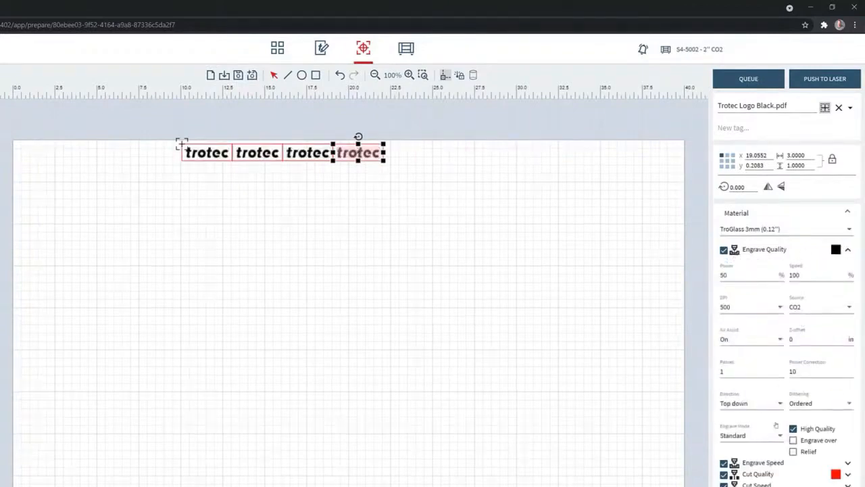
left_click(848, 250)
left_click(847, 272)
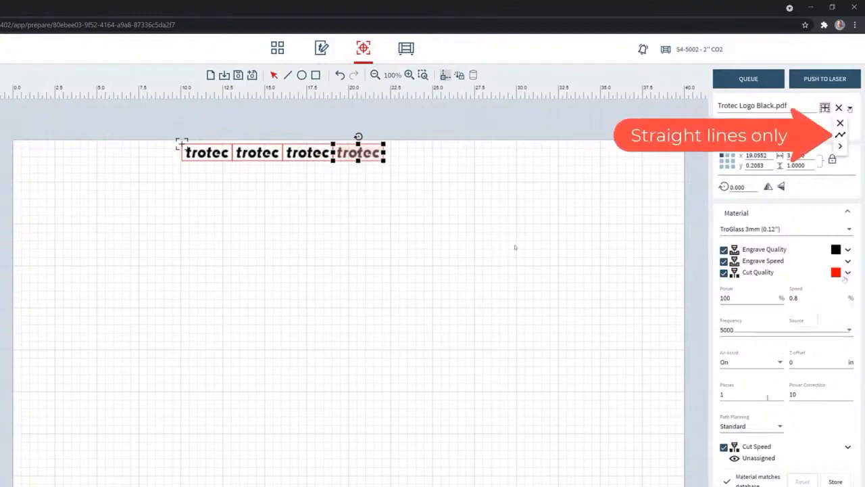
left_click(847, 273)
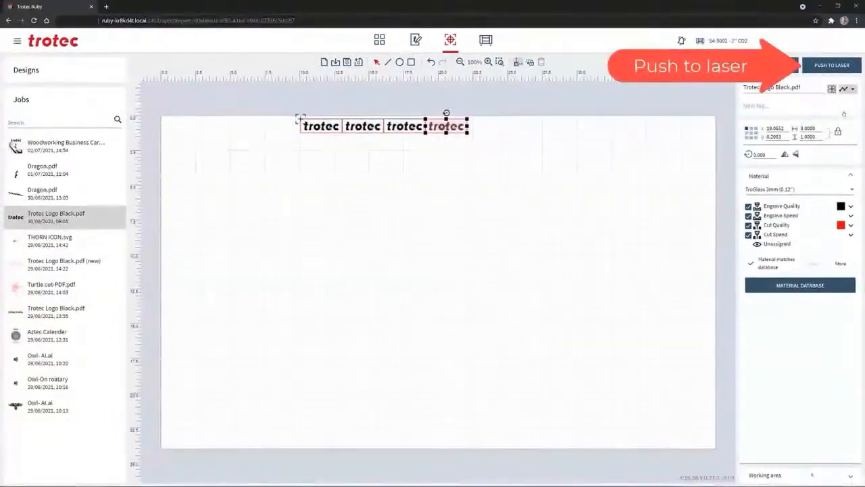
left_click(833, 65)
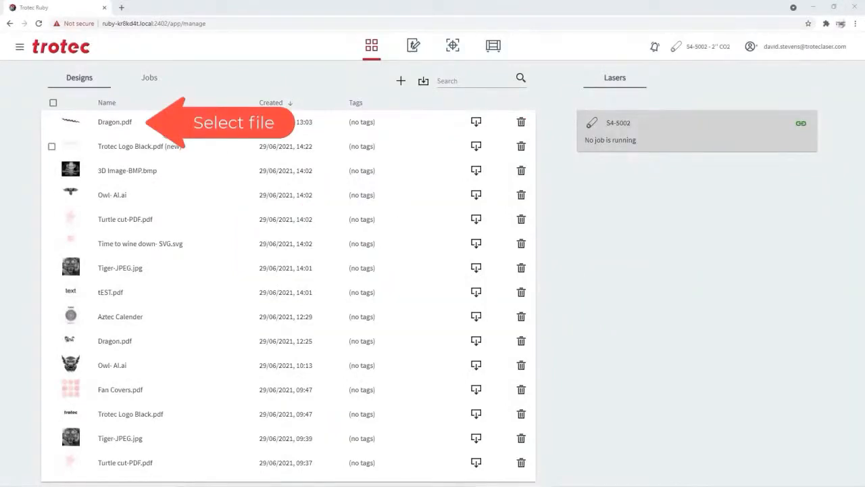
Create a job from the latest Dragon.pdf design and enable rotary engraving for it
left_click(115, 124)
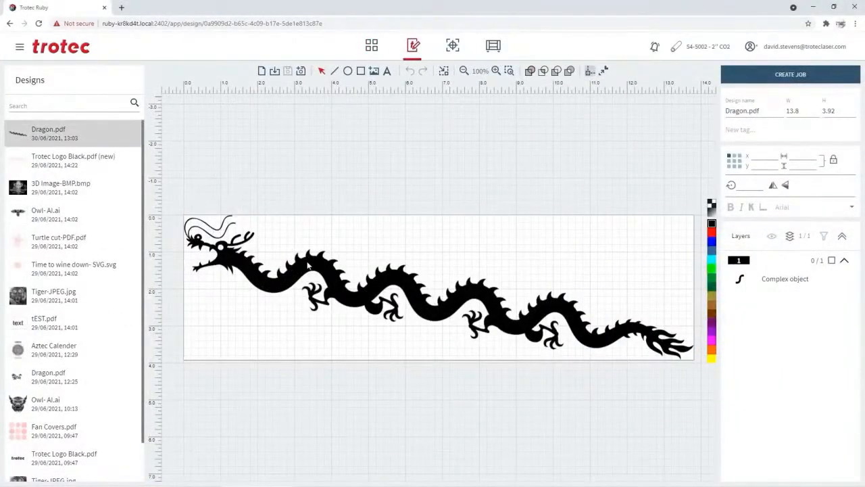
left_click(776, 76)
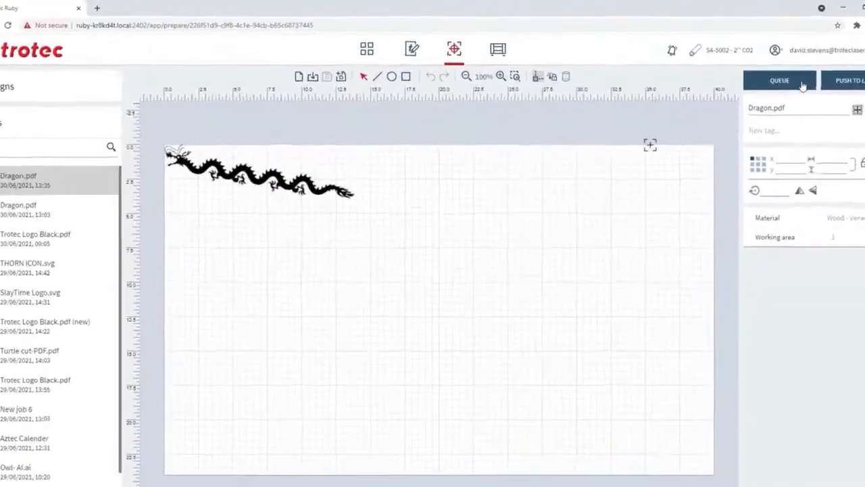
left_click(587, 91)
Rotate the dragon by 90 degrees and align its head end with the laser head marker at about X 35.34 and Y 0
left_click_drag(277, 302, 545, 265)
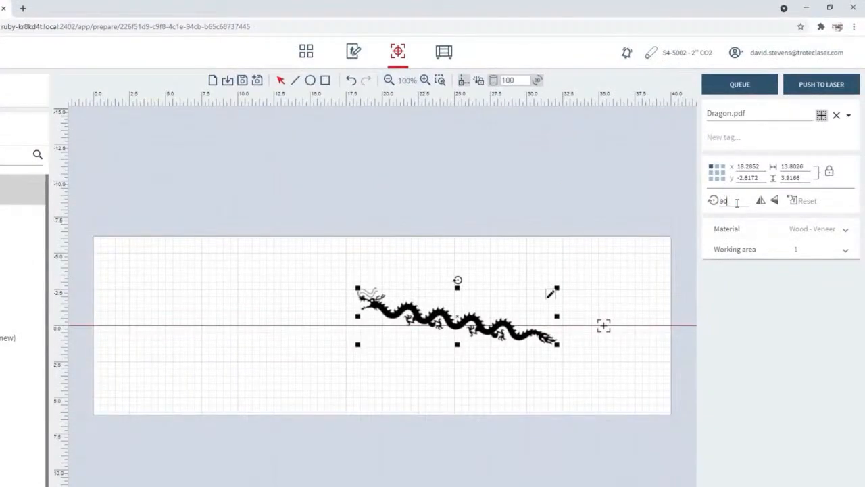
key("Return")
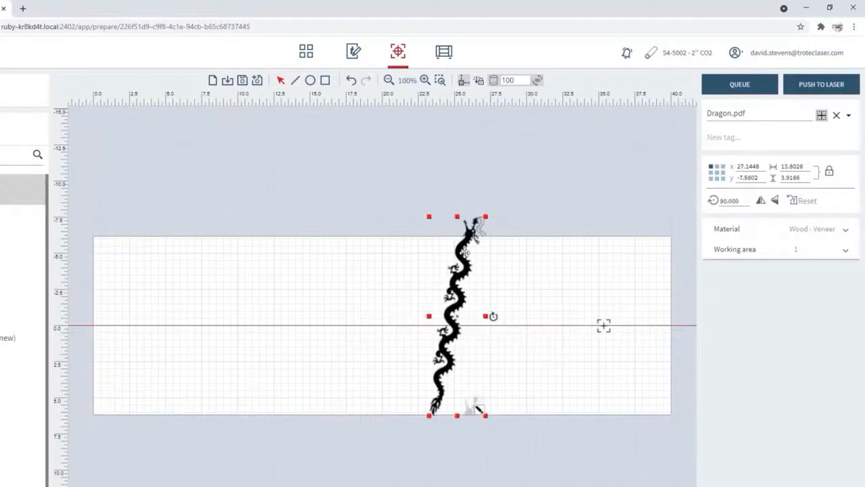
left_click_drag(465, 251, 582, 365)
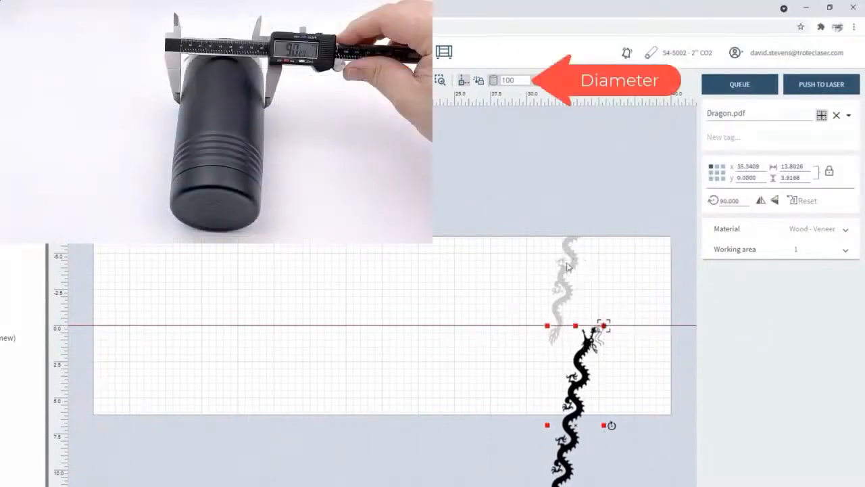
Set the rotary object's diameter to 90, and inspect the wrapped dragon from several angles in the 3D preview with animation off
double_click(504, 80)
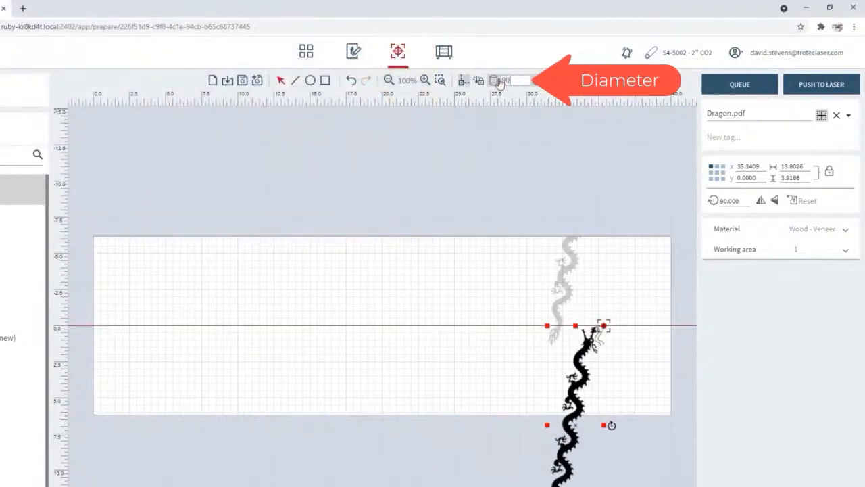
key("Return")
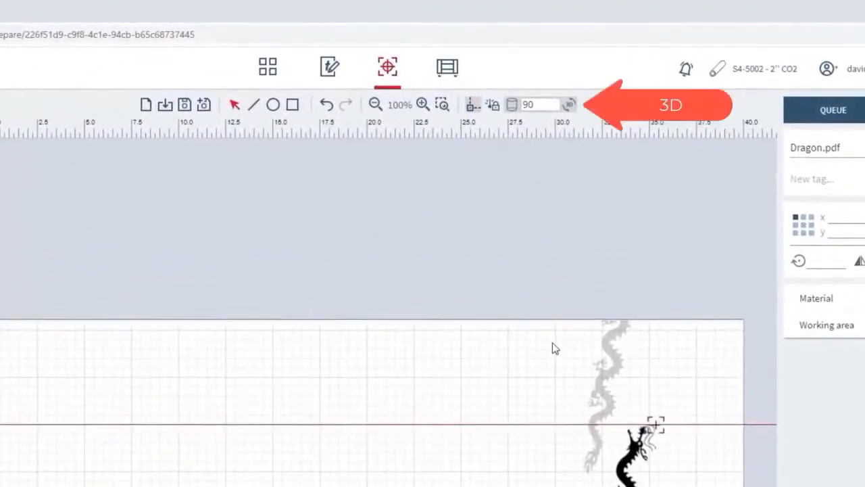
left_click(569, 106)
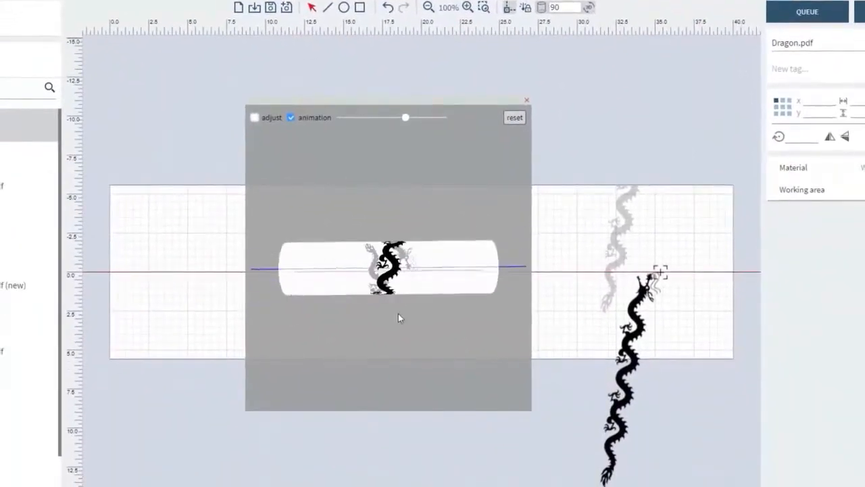
left_click_drag(398, 314, 423, 222)
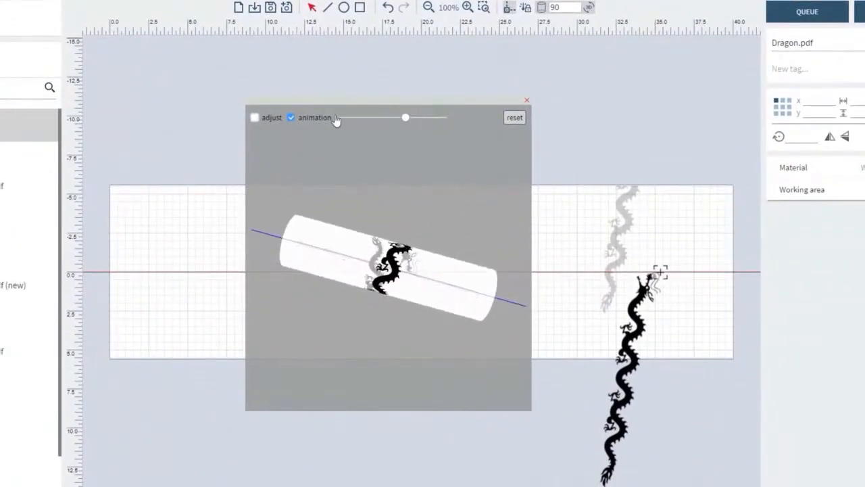
left_click(292, 118)
left_click_drag(358, 274, 325, 218)
left_click_drag(325, 254, 365, 336)
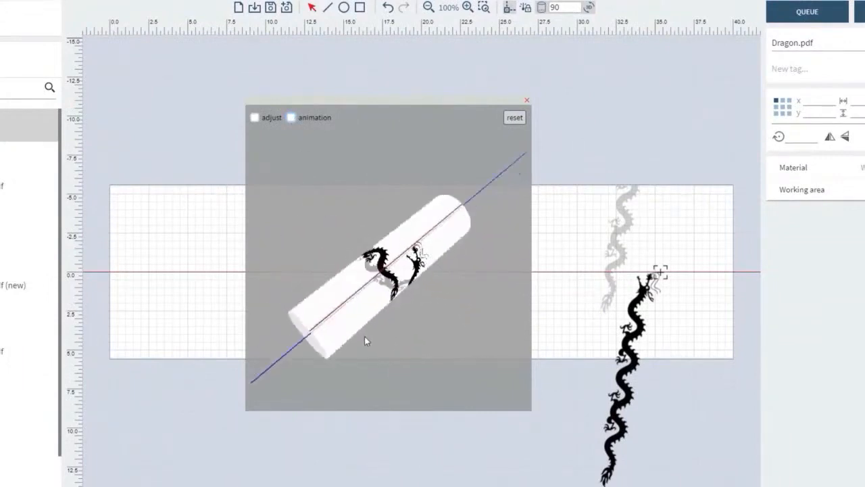
left_click(526, 102)
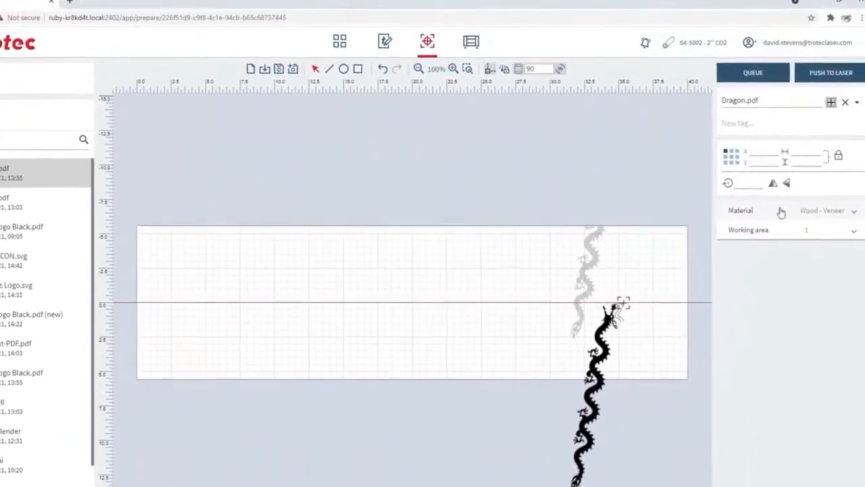
Assign the Powder coated Metal material to the dragon job and push it to the laser
left_click(777, 216)
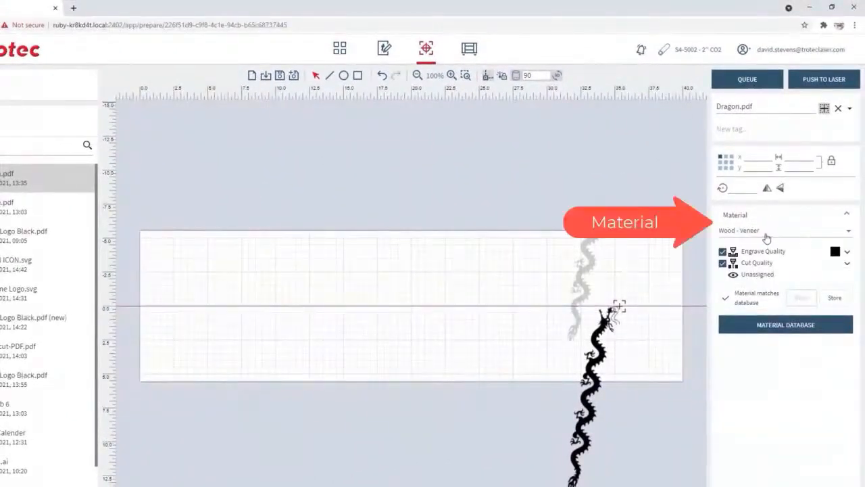
left_click(767, 233)
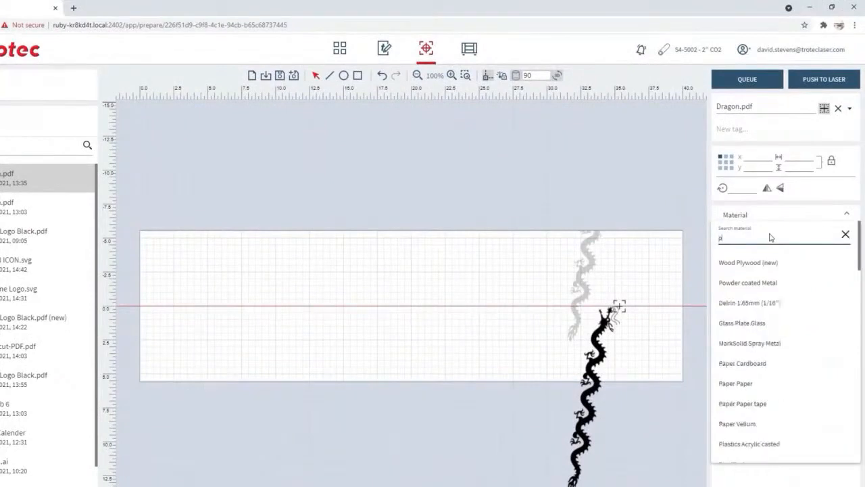
left_click(747, 283)
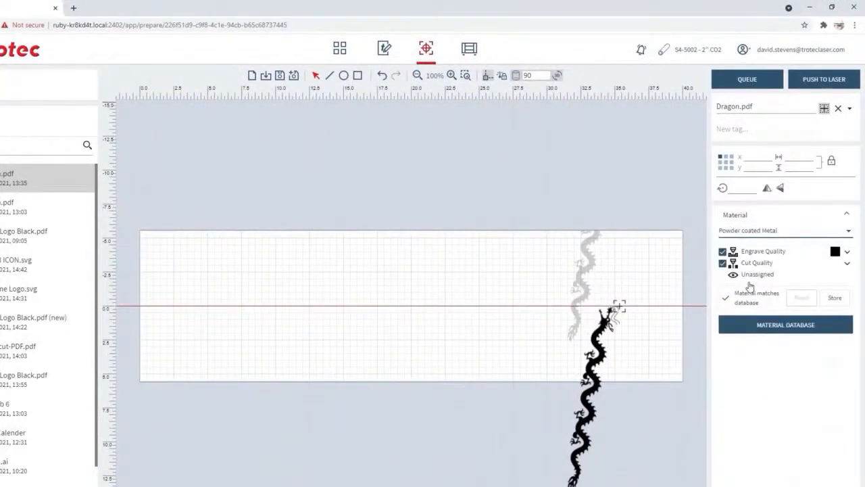
left_click(832, 79)
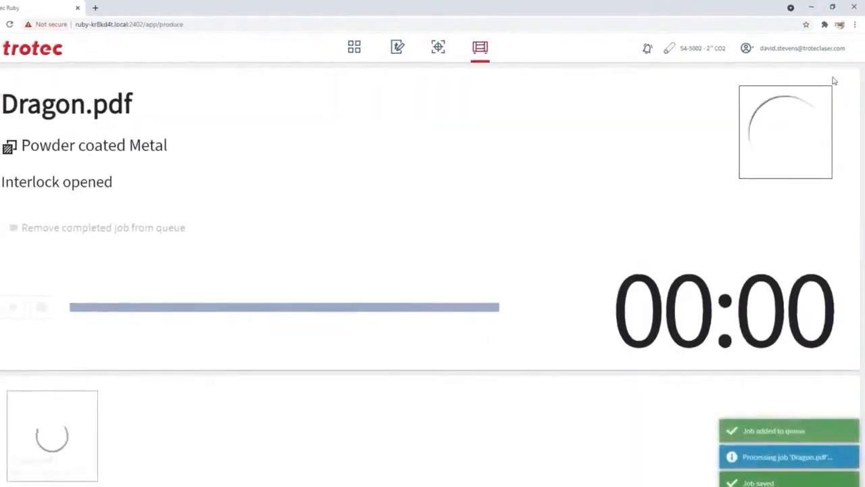